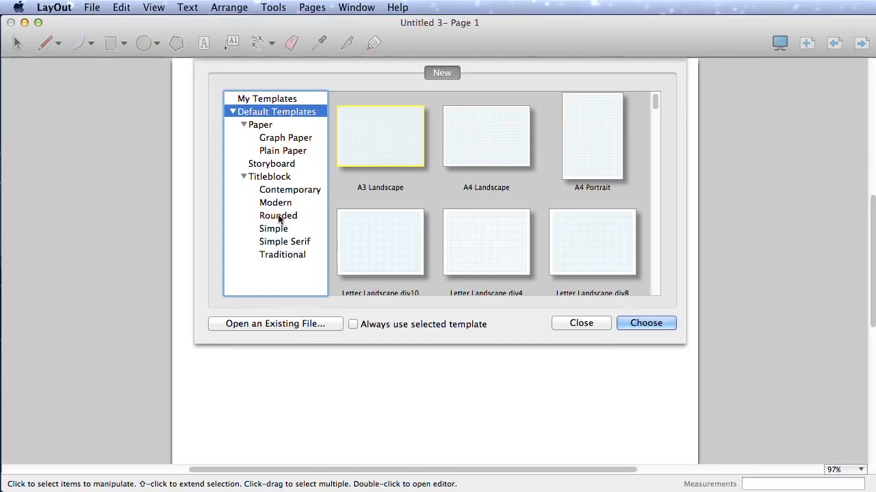
Step: Start the document from the Tabloid Landscape template among the Plain Paper templates
click(281, 216)
click(280, 242)
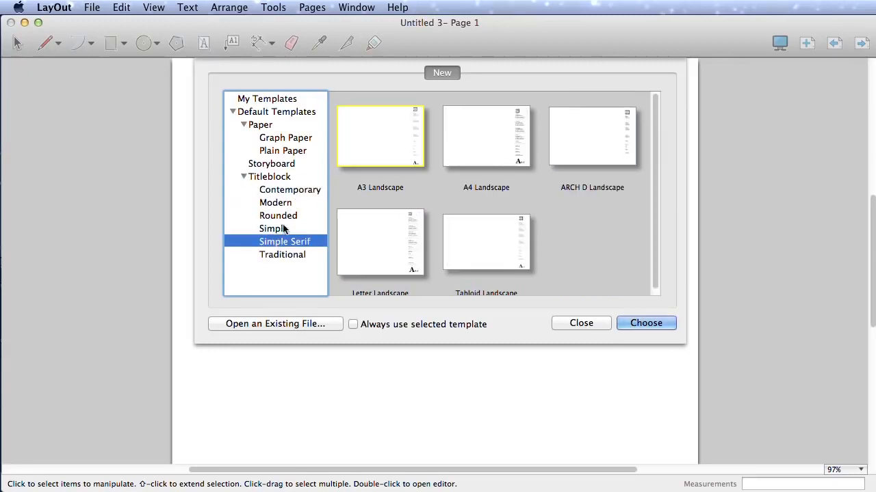
click(283, 149)
click(283, 137)
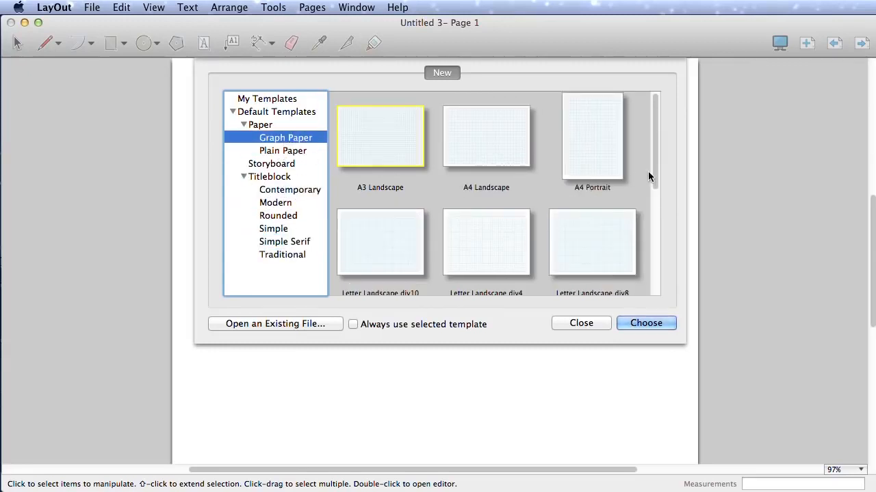
click(307, 152)
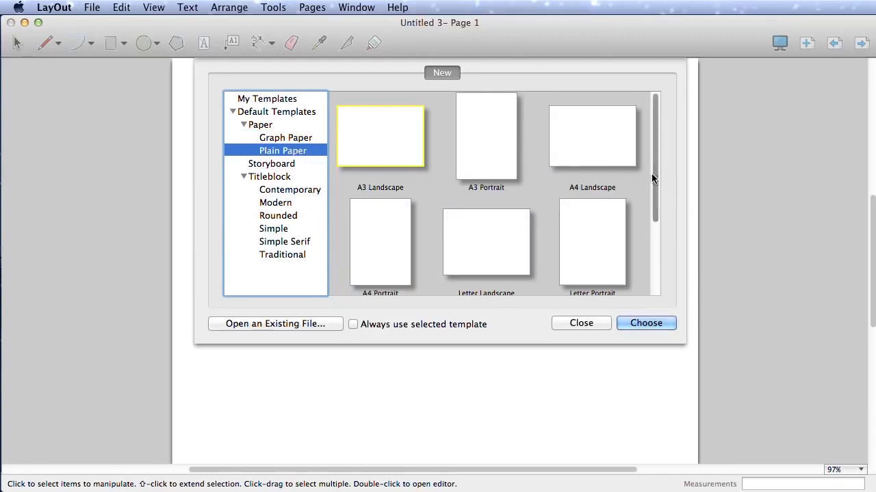
drag(652, 176, 533, 260)
click(381, 245)
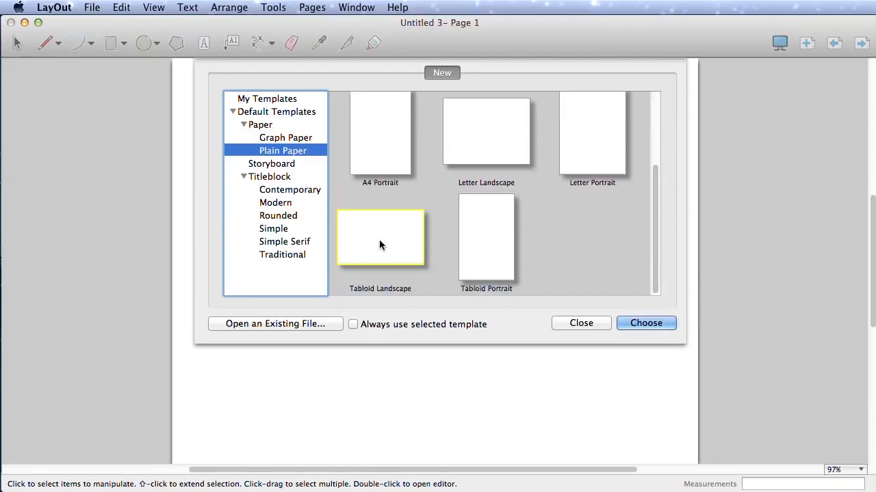
click(645, 324)
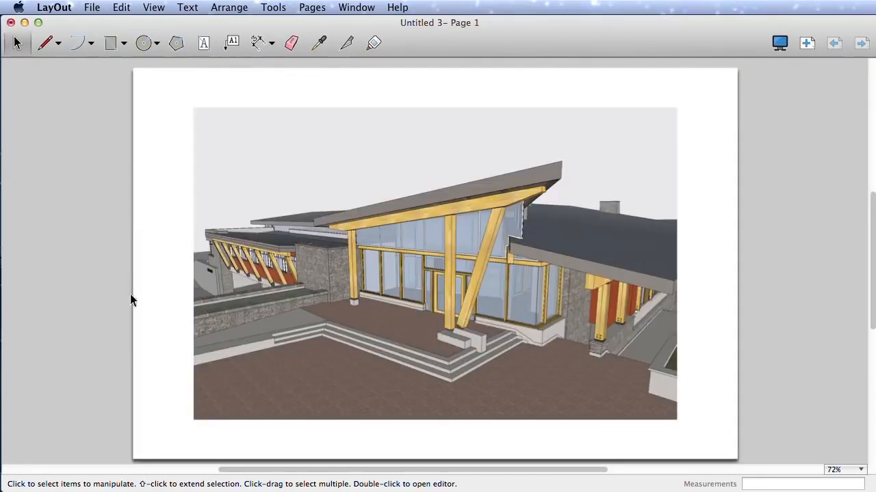
Step: Move the model viewport to the page's upper-left corner and reduce its width and height from the lower-right corner
click(343, 181)
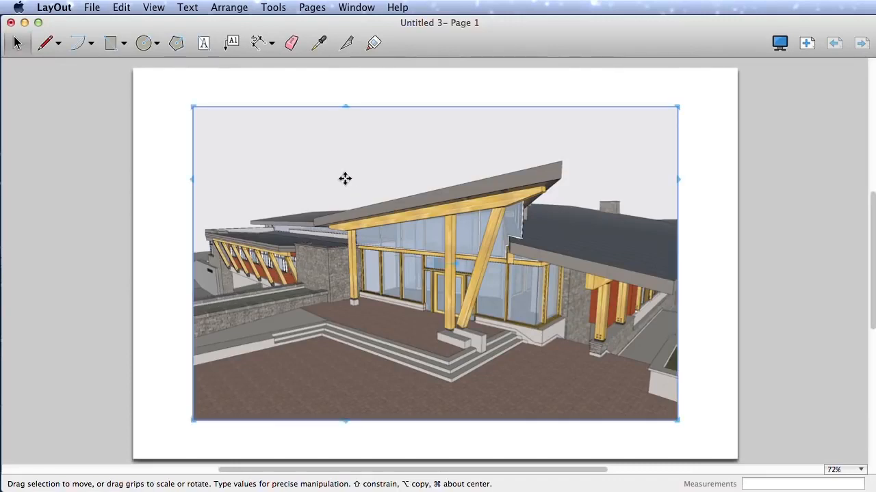
click(25, 67)
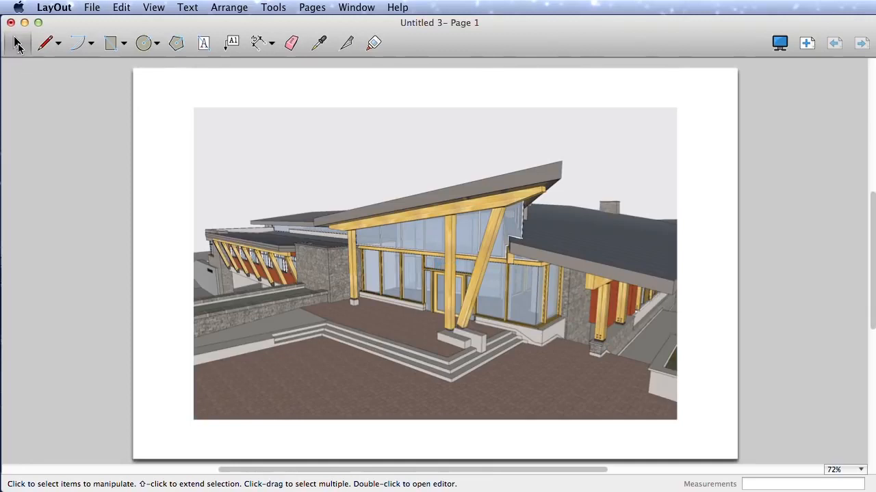
click(209, 149)
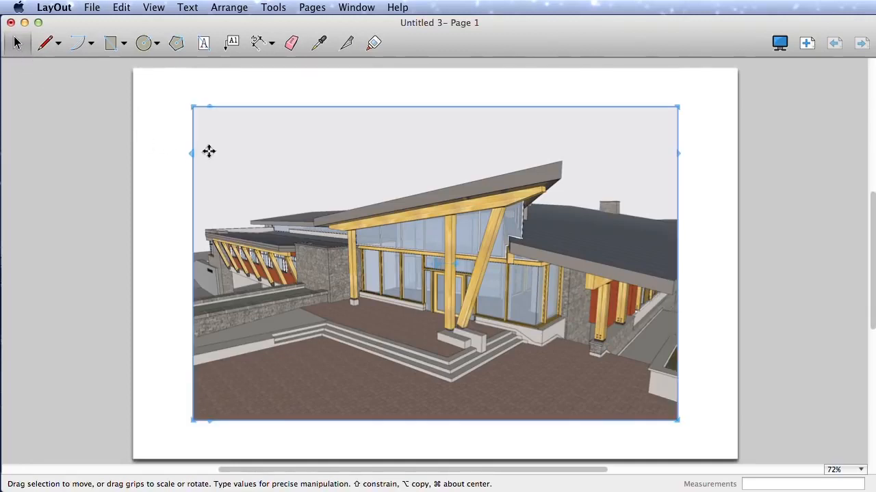
drag(258, 189, 209, 166)
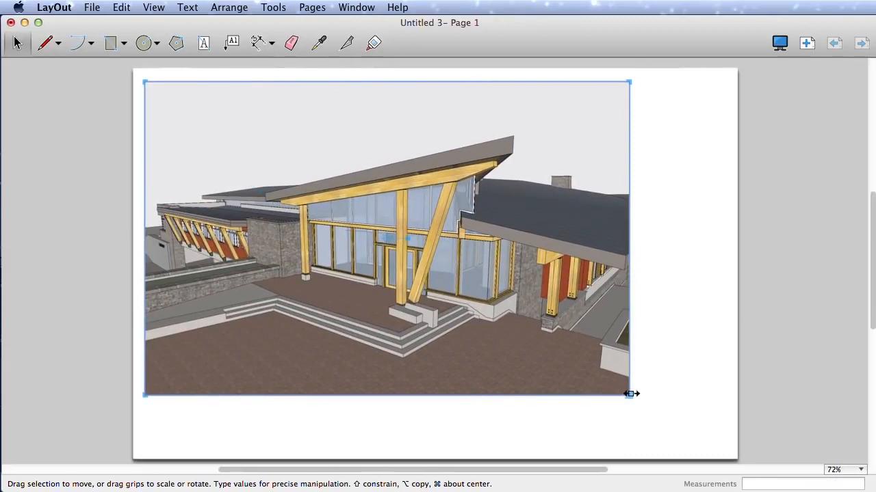
drag(630, 394, 507, 372)
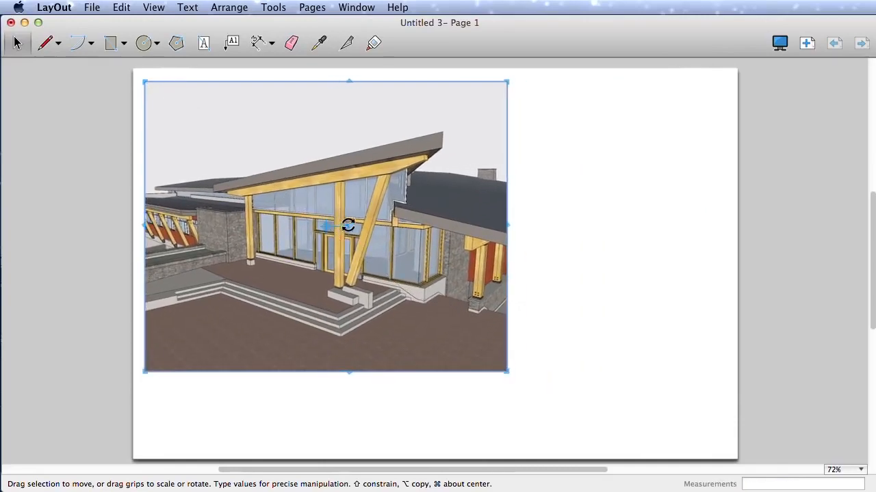
Step: Practise deselecting the viewport and reselecting it directly, with a crossing box and with an enclosing box
drag(348, 228, 385, 225)
click(539, 258)
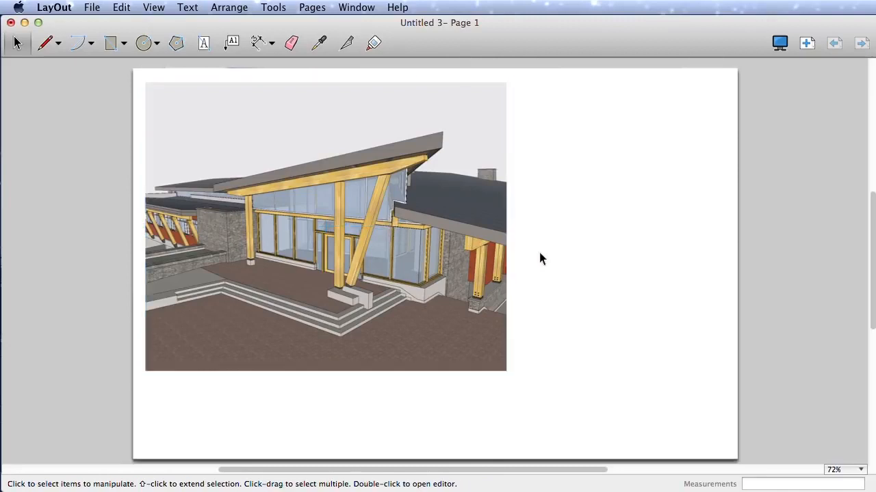
click(477, 284)
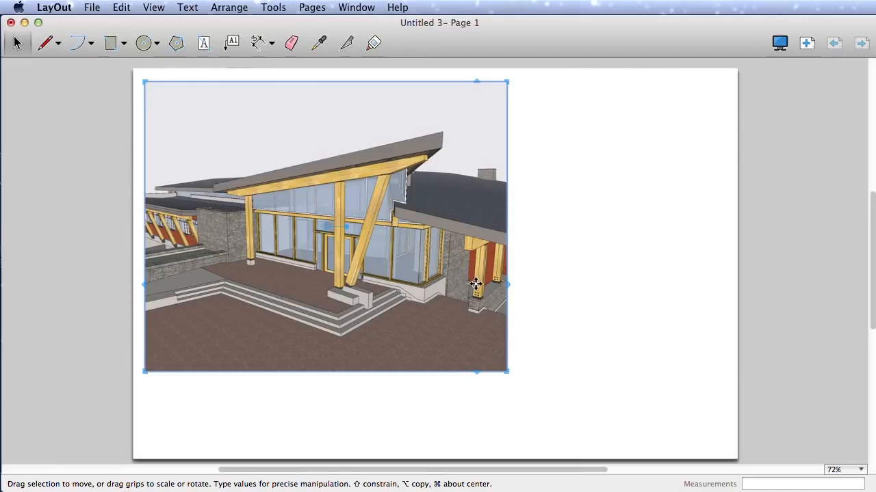
click(577, 292)
drag(618, 311, 534, 220)
drag(534, 268, 622, 184)
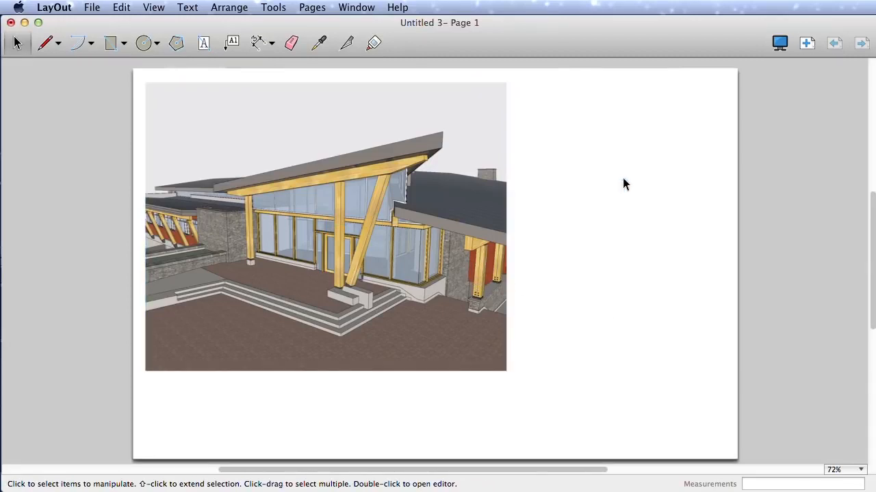
drag(541, 344, 426, 317)
click(137, 395)
drag(125, 394, 530, 63)
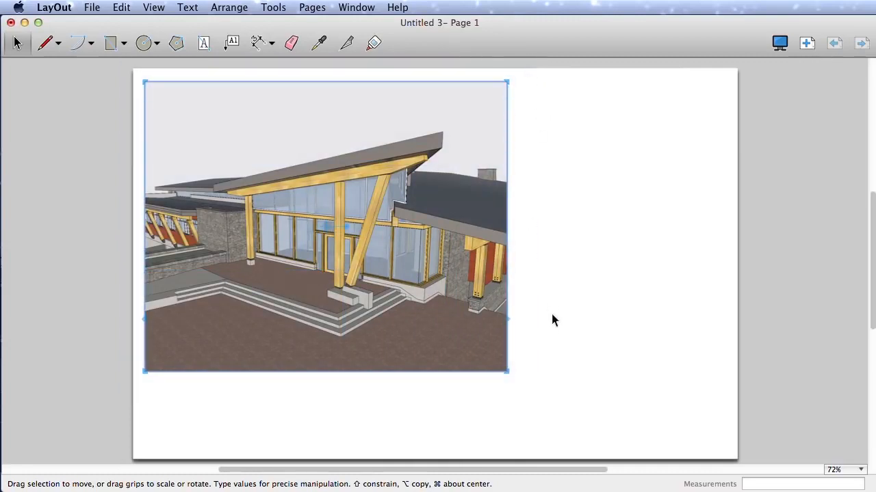
Step: Resize the viewport to fill the page's left half and place a copy beside it, shortened to the lower part
drag(507, 372, 429, 448)
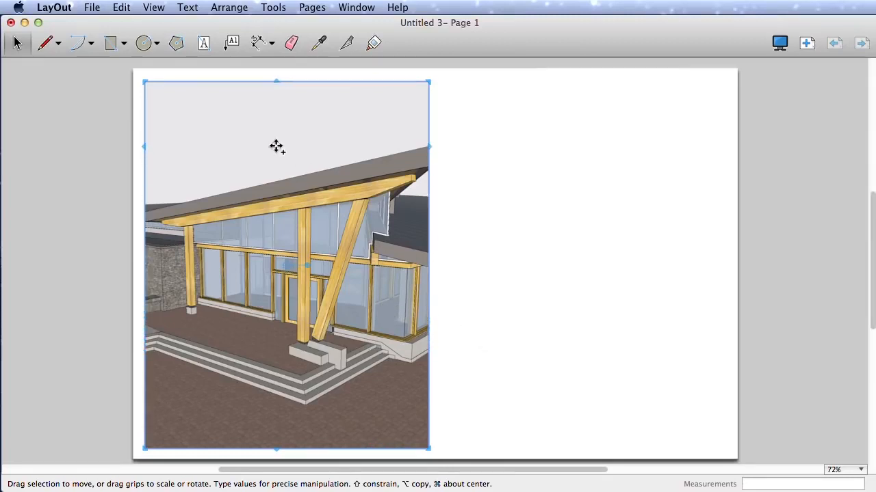
drag(277, 147, 572, 154)
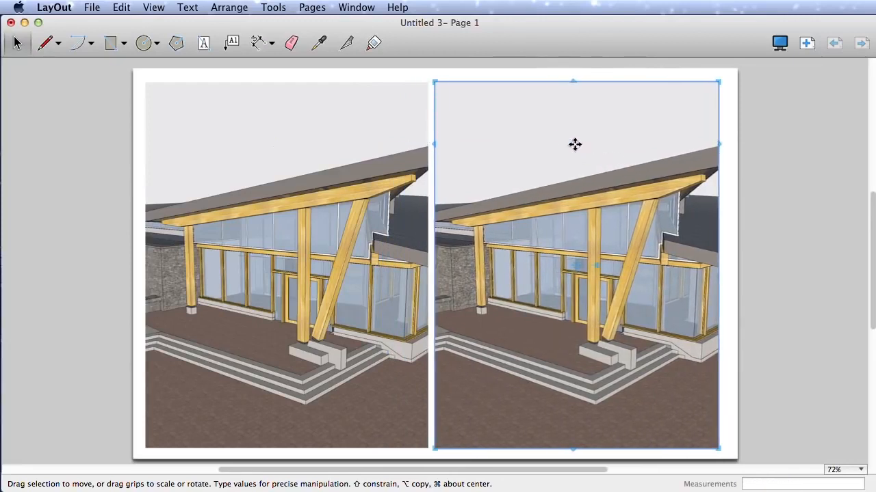
drag(567, 82, 579, 310)
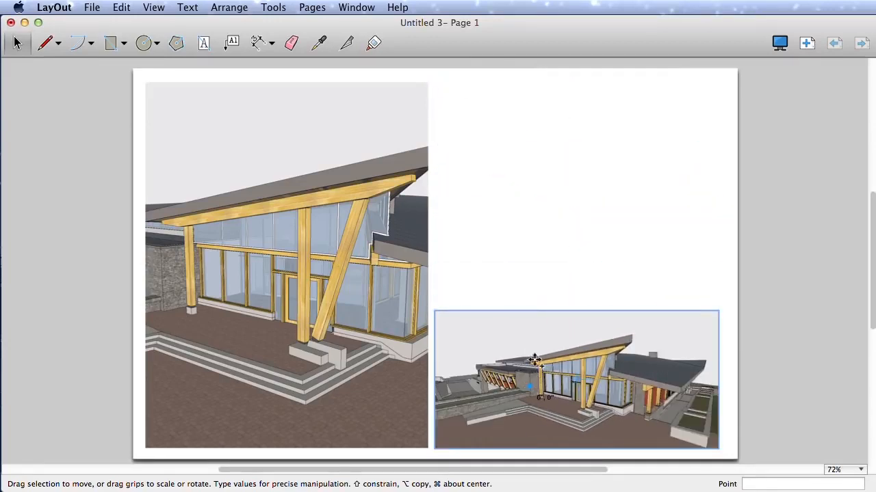
Step: Copy the small lower viewport above itself and stretch the copy upward by 1.5 to align with the left viewport's top edge
alt+drag(532, 380, 532, 225)
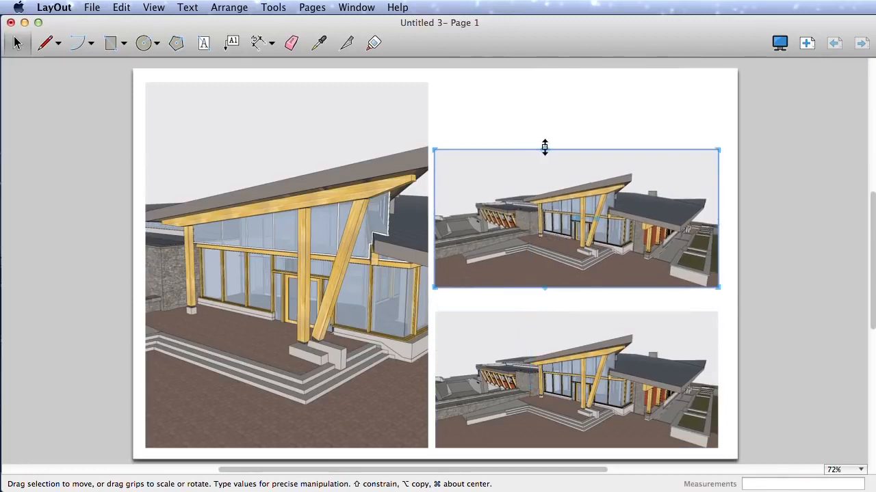
drag(547, 153, 549, 80)
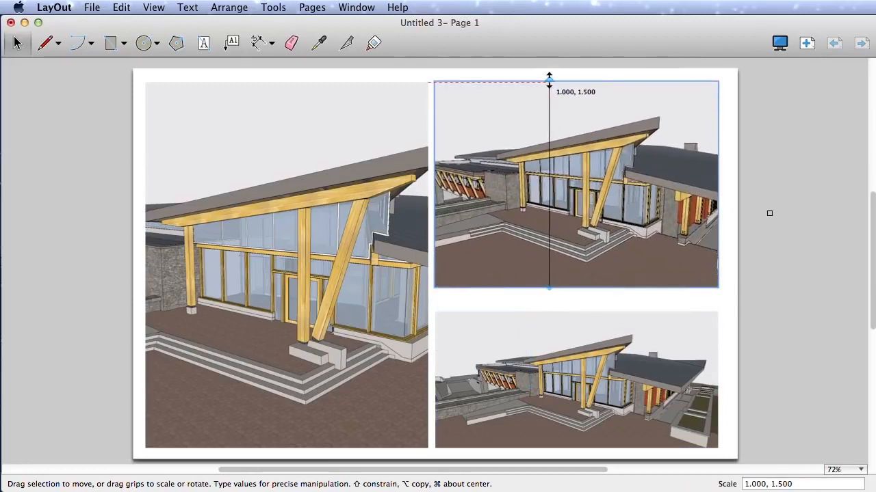
click(576, 290)
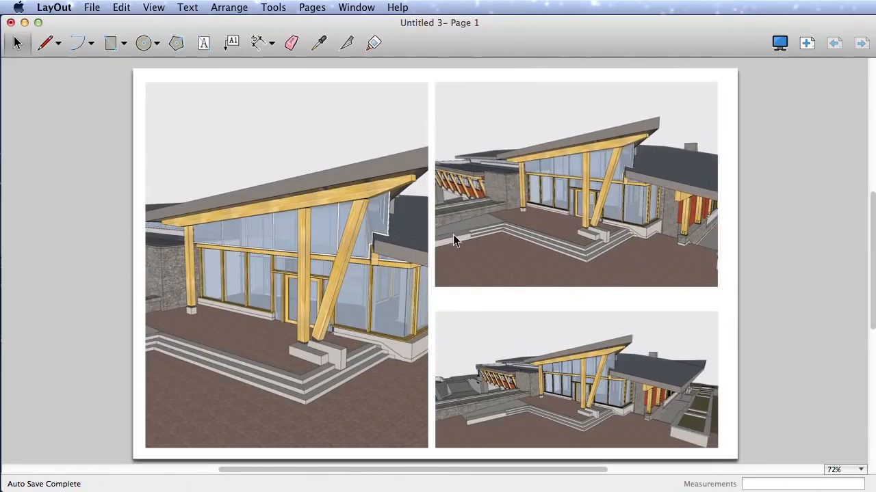
Step: Edit the left viewport's 3D view to show the entrance from a low angle, with the roof's underside and steps in frame
click(307, 313)
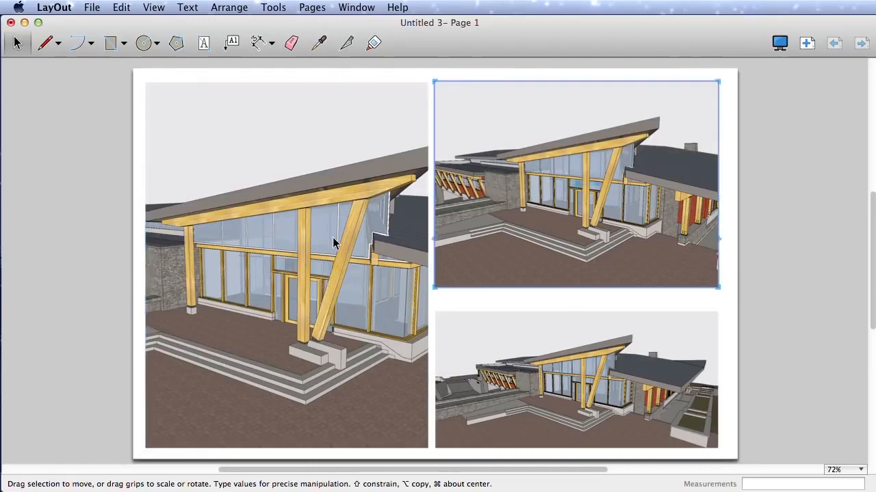
double_click(322, 287)
drag(315, 295, 321, 275)
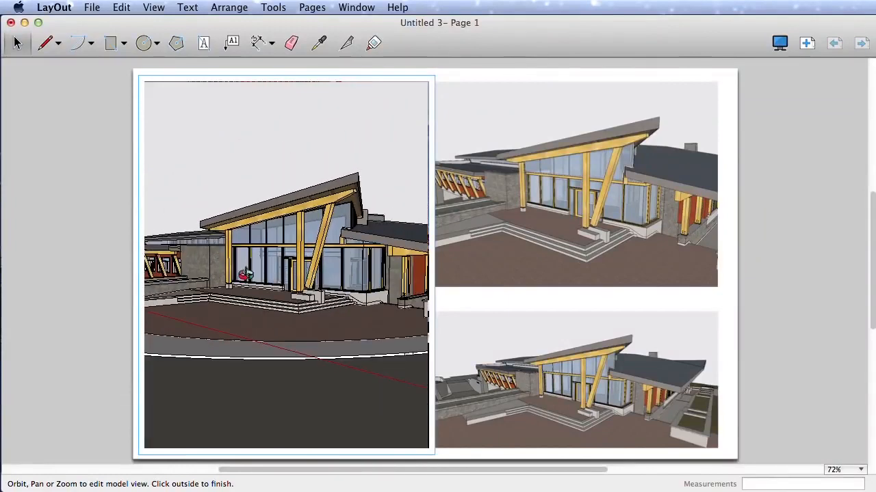
scroll(195, 268, up, 5)
scroll(189, 268, down, 5)
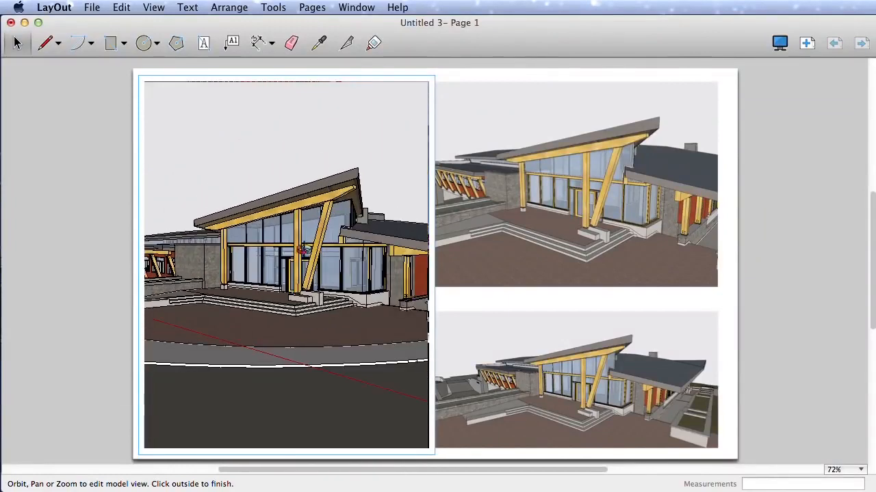
scroll(412, 260, up, 3)
scroll(410, 260, down, 4)
drag(410, 261, 364, 268)
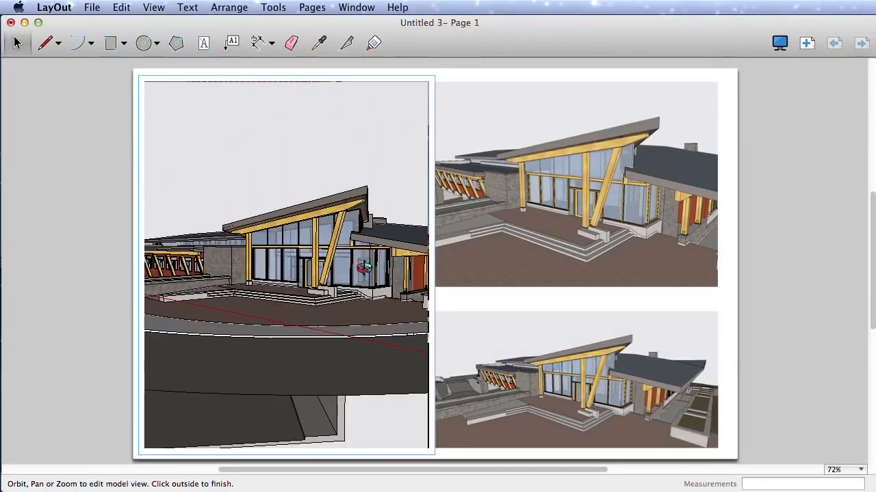
drag(303, 284, 303, 260)
scroll(276, 209, up, 5)
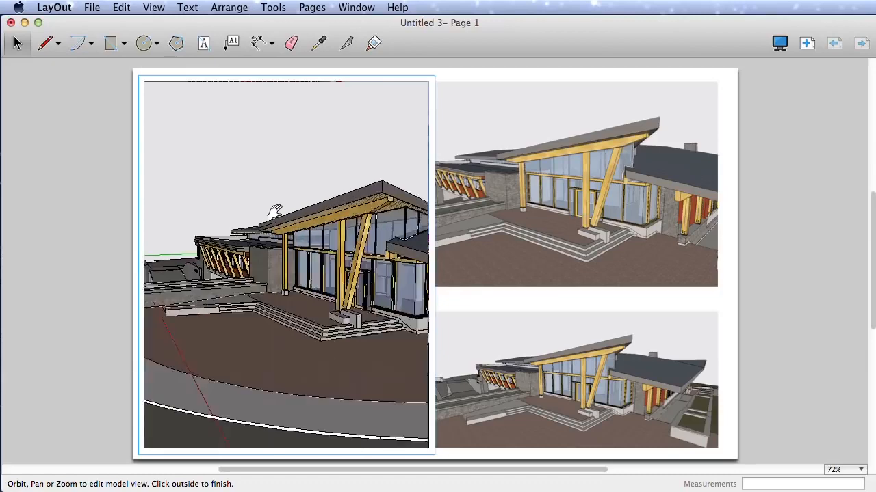
scroll(294, 232, down, 2)
scroll(295, 238, down, 3)
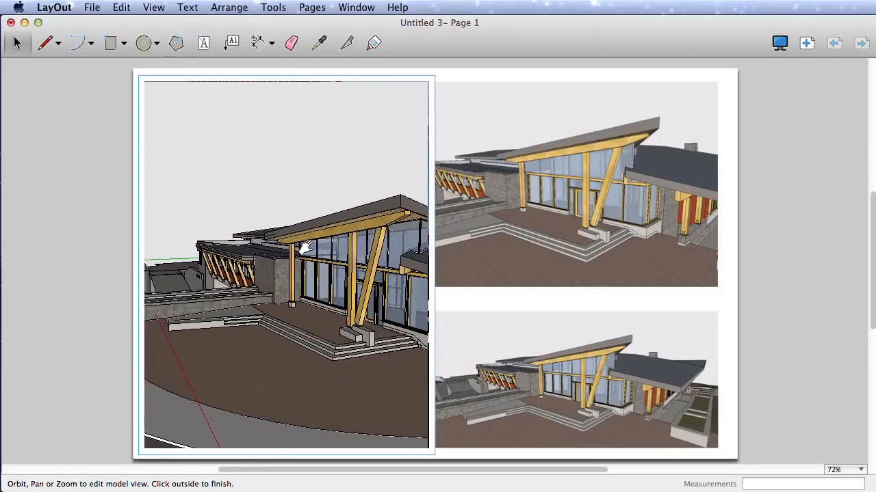
middle_drag(307, 247, 305, 238)
scroll(304, 237, up, 2)
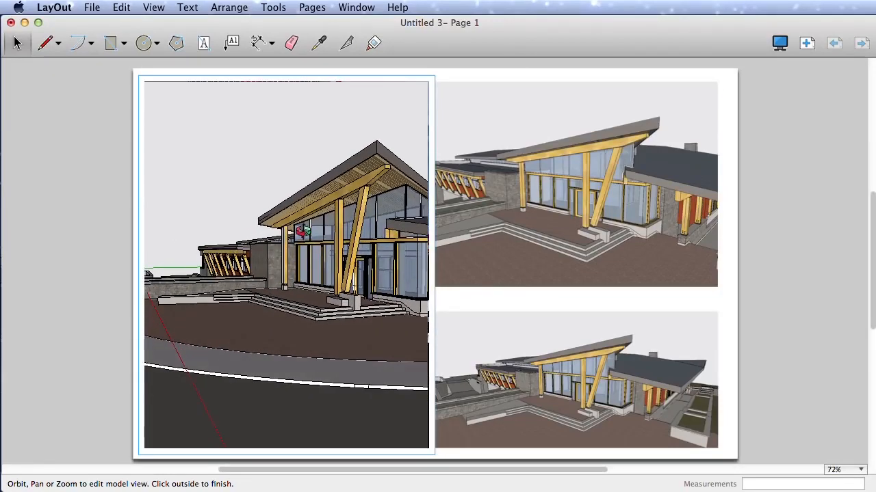
scroll(309, 231, up, 3)
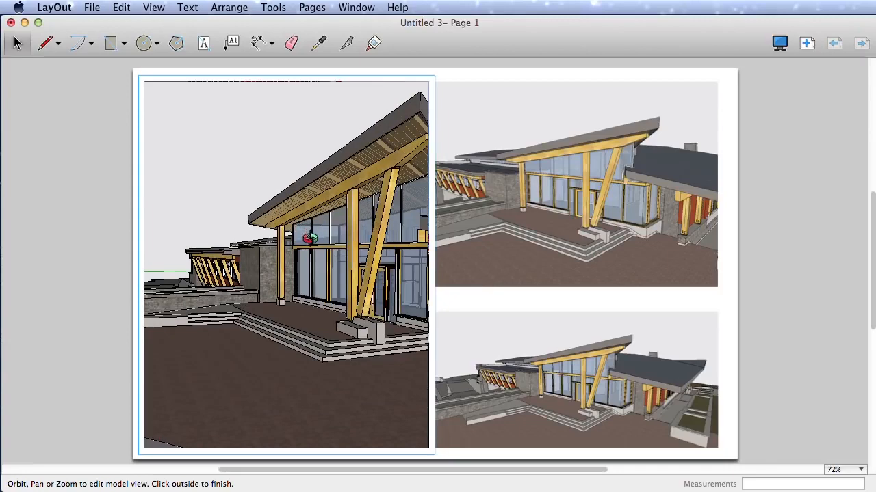
shift+middle_drag(310, 238, 293, 255)
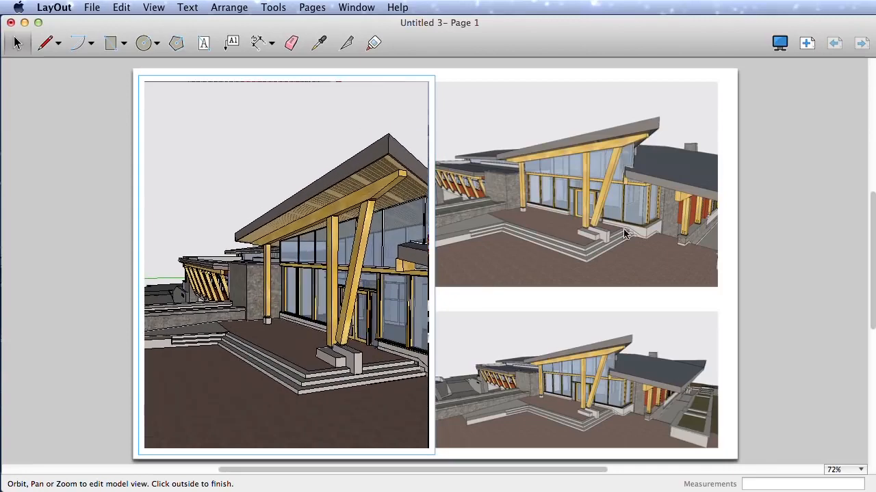
click(623, 231)
Step: Edit the upper-right viewport's 3D view to an aerial overview of the whole building and its lawn
click(658, 223)
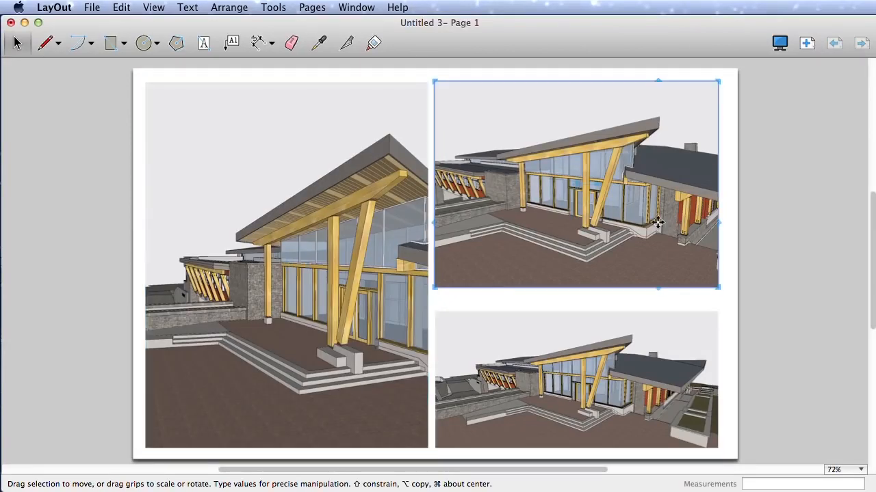
double_click(630, 203)
middle_drag(621, 201, 558, 184)
scroll(577, 167, down, 5)
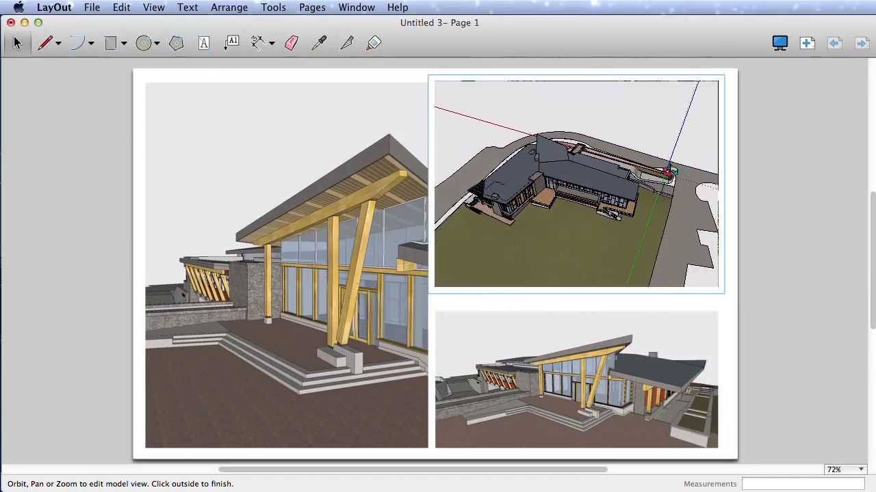
click(560, 400)
Step: Edit the lower-right viewport's 3D view to look along the building's side wing with the planters in front
double_click(595, 393)
mouse_move(595, 392)
middle_down()
mouse_move(624, 380)
mouse_move(588, 387)
mouse_move(621, 394)
mouse_move(593, 405)
middle_up()
scroll(609, 389, up, 3)
scroll(621, 396, up, 3)
scroll(603, 402, down, 3)
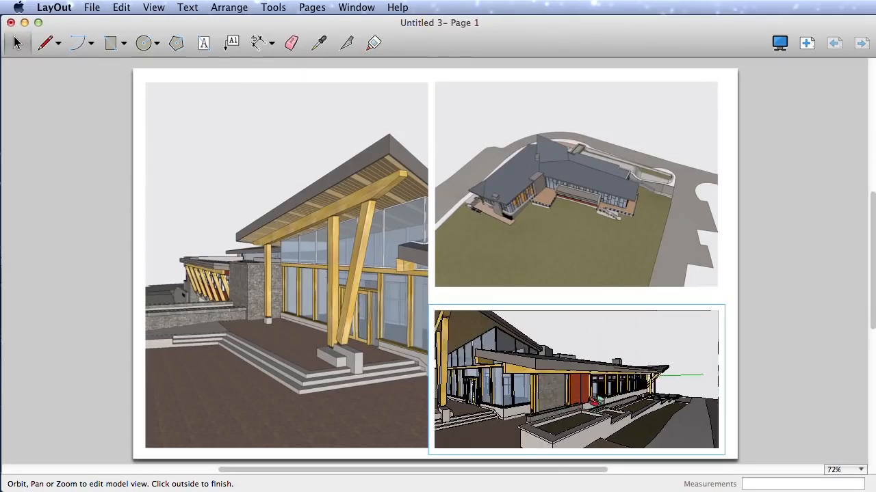
click(746, 363)
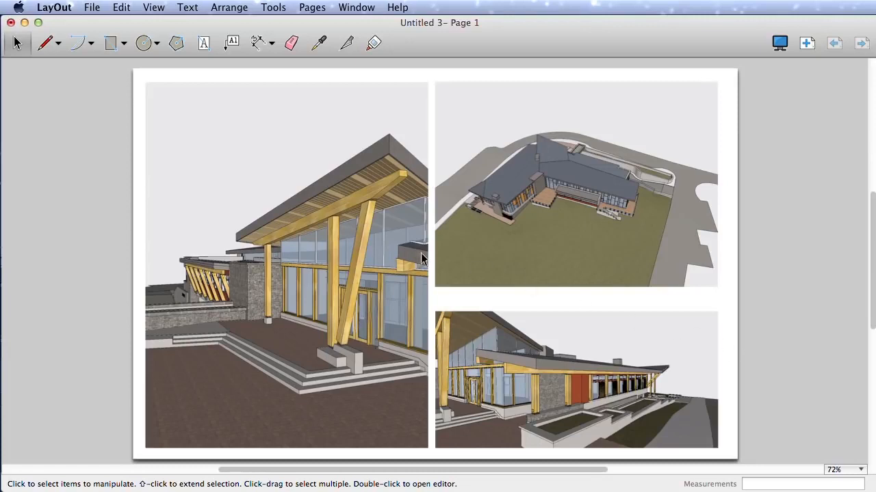
Step: Open the upper-right viewport's model in SketchUp
right_click(482, 205)
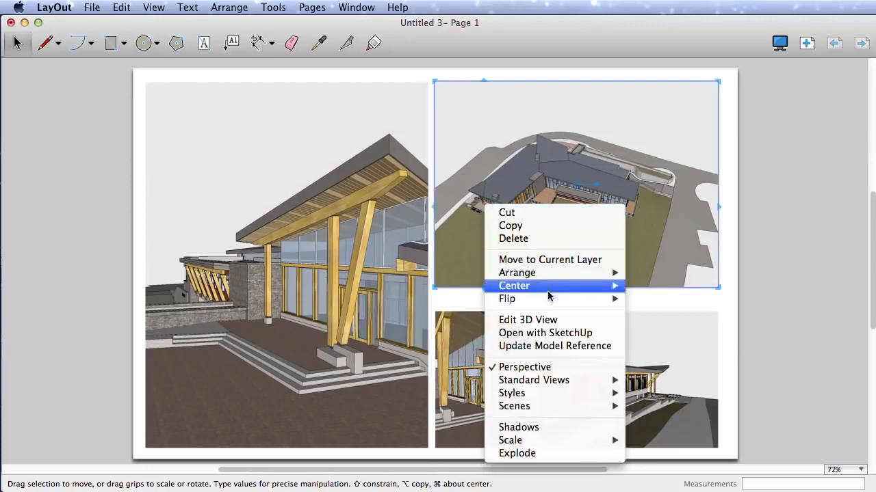
click(555, 338)
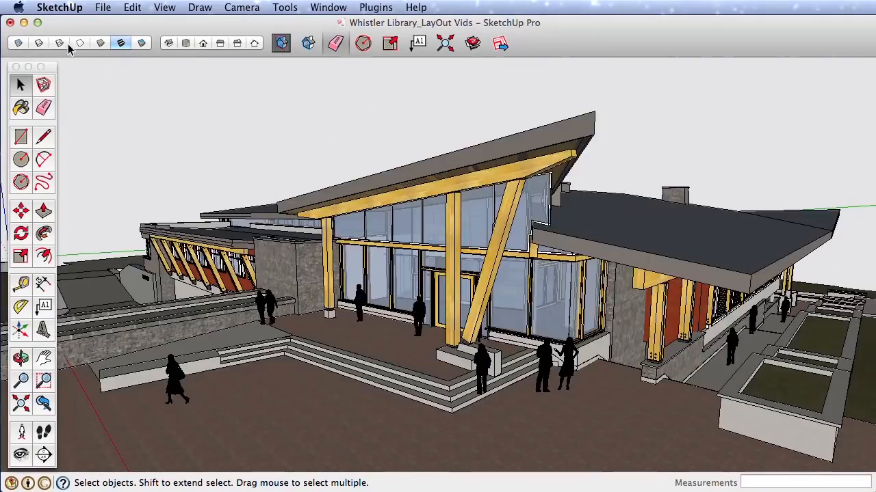
Step: Save the building model in SketchUp and switch back to the LayOut page
click(103, 7)
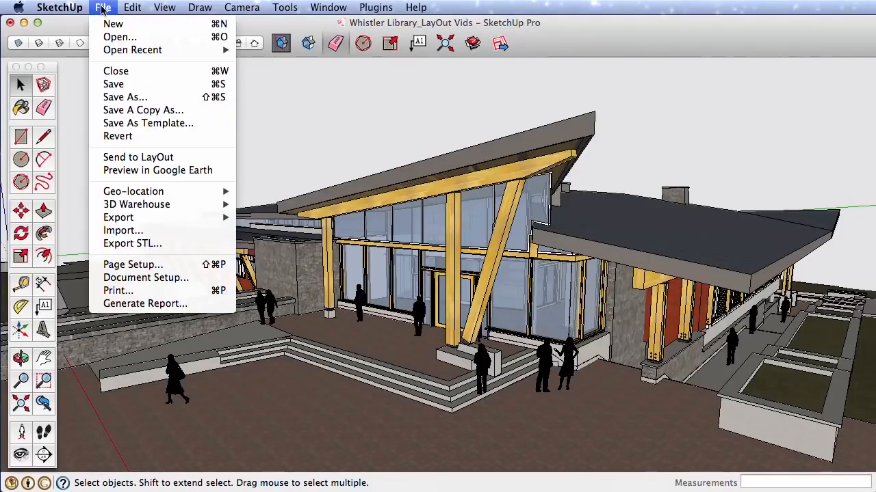
click(126, 85)
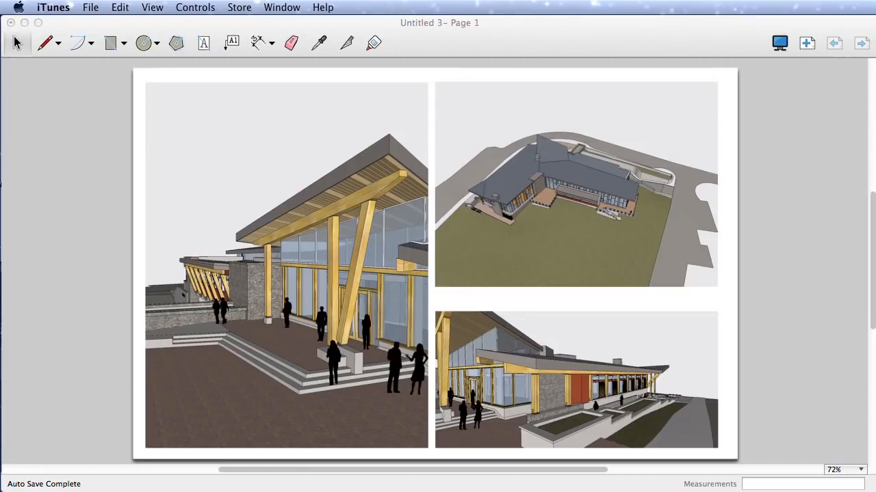
right_click(383, 158)
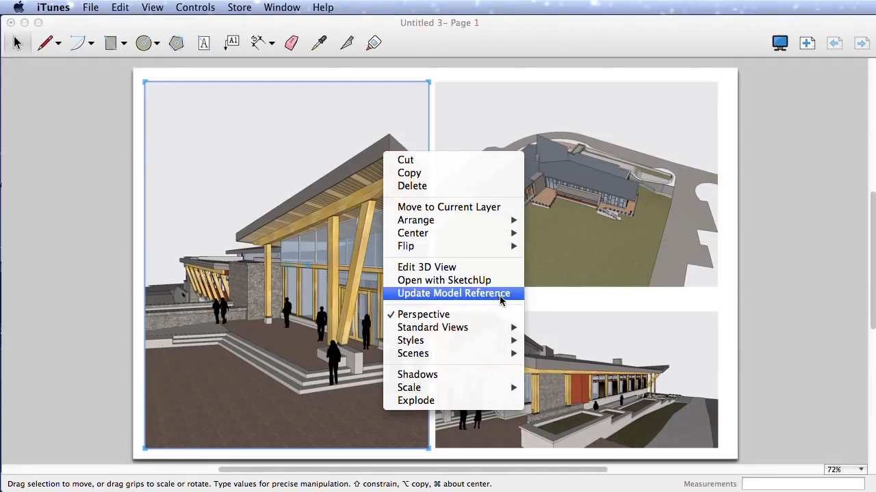
click(788, 303)
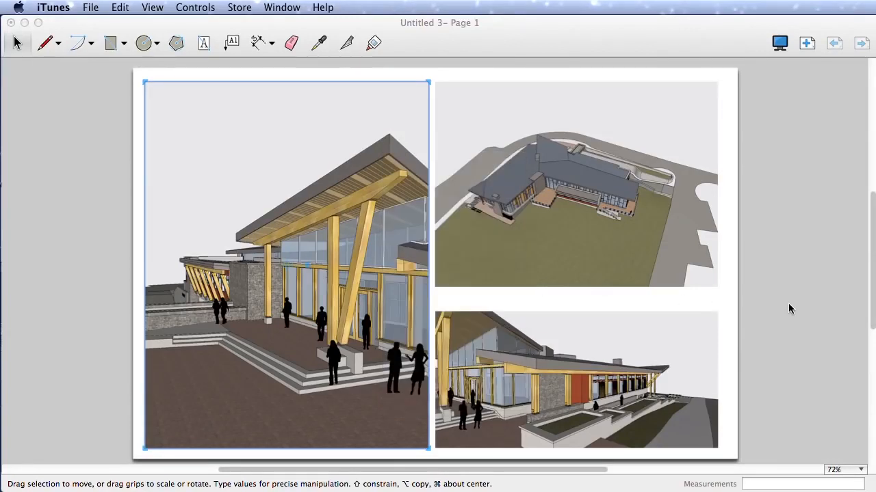
click(774, 288)
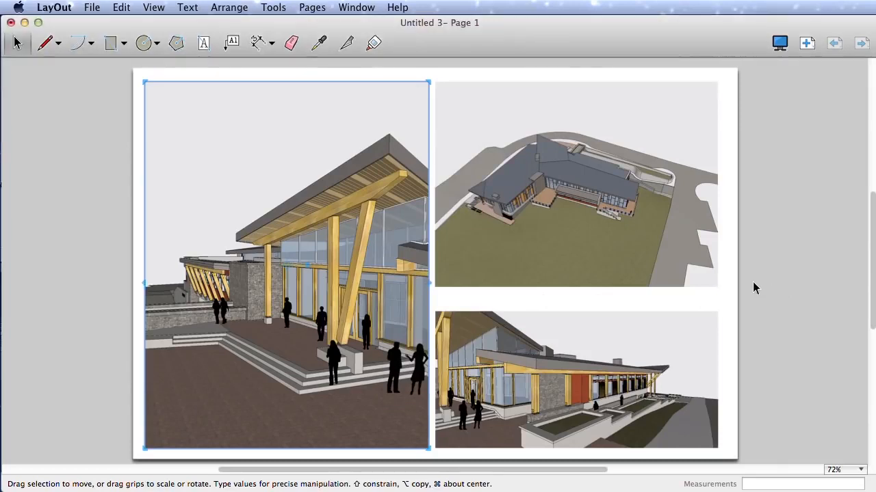
click(752, 282)
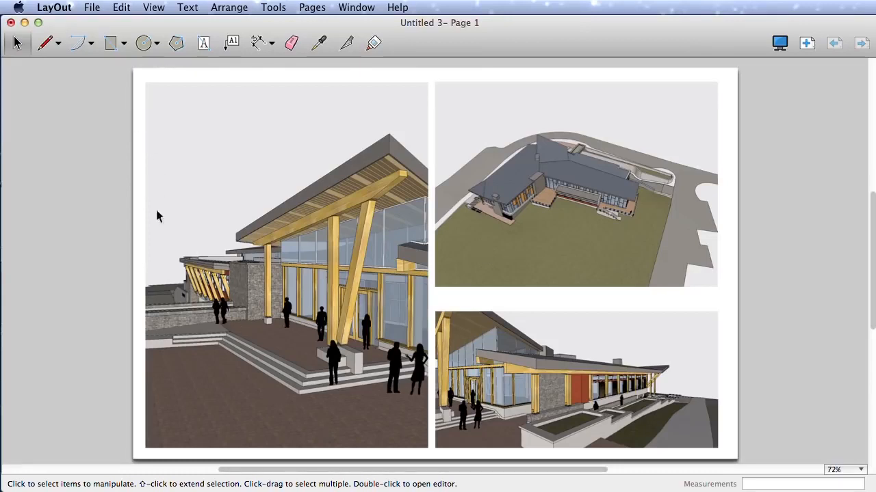
click(48, 44)
click(78, 44)
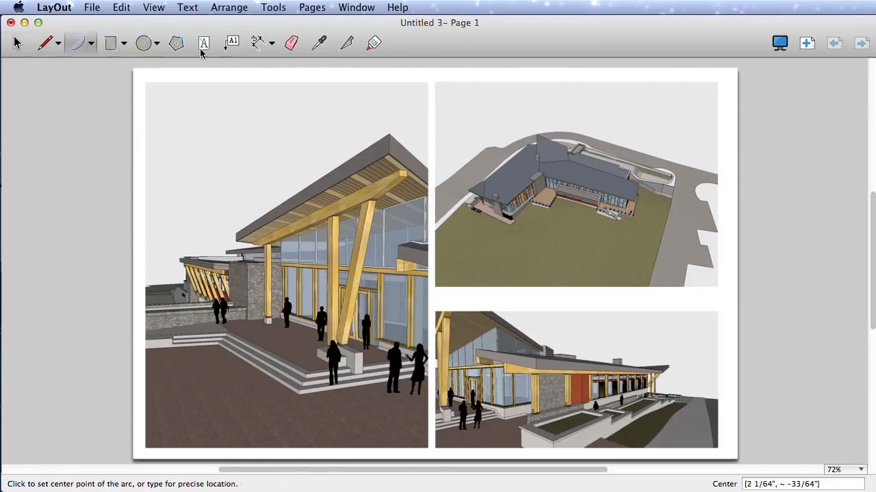
click(48, 42)
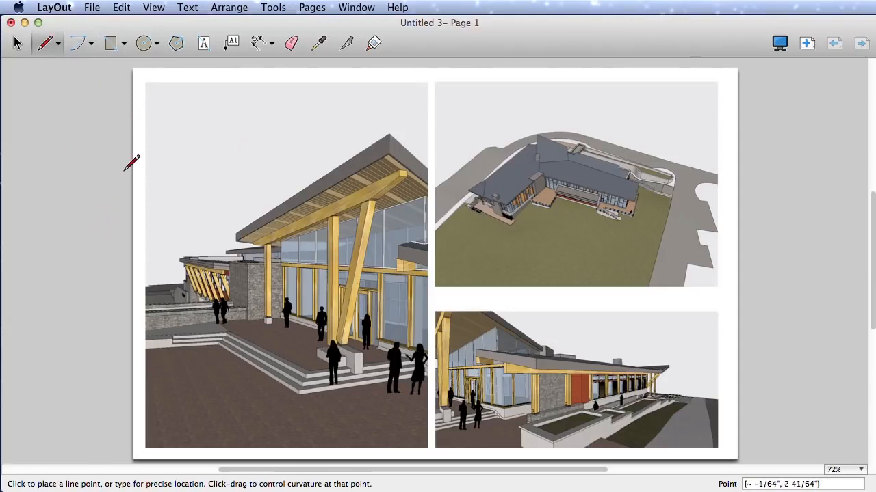
Step: Show the SketchUp Model settings and place them beside the viewports on the page
click(357, 7)
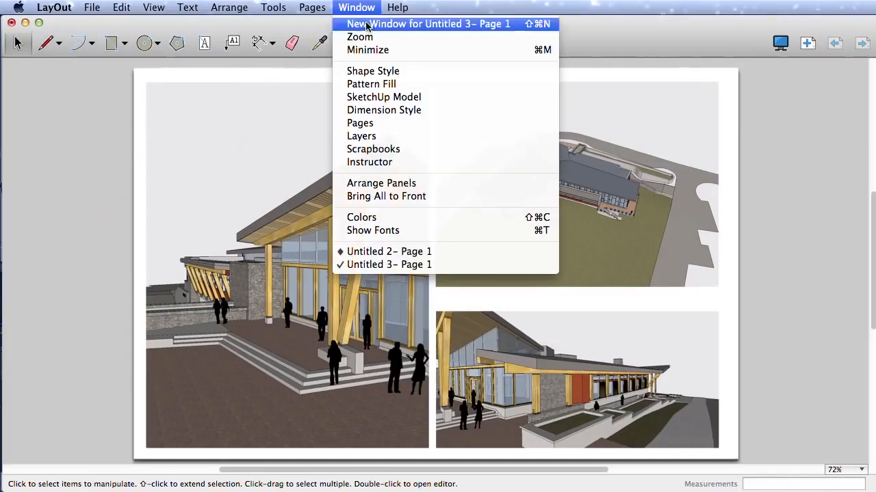
click(409, 98)
mouse_move(663, 155)
mouse_down()
mouse_move(686, 136)
mouse_move(684, 123)
mouse_move(684, 134)
mouse_up()
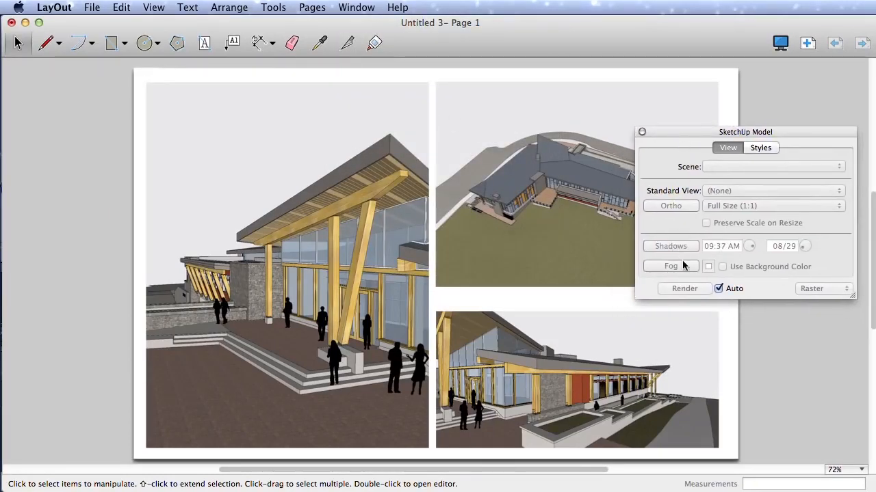
Step: Try shadows on the lower-right viewport and turn them off again
click(647, 326)
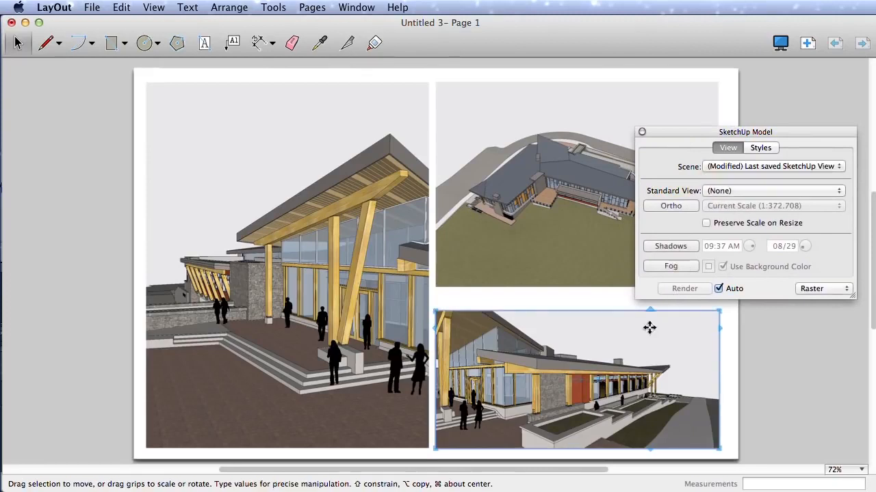
click(675, 249)
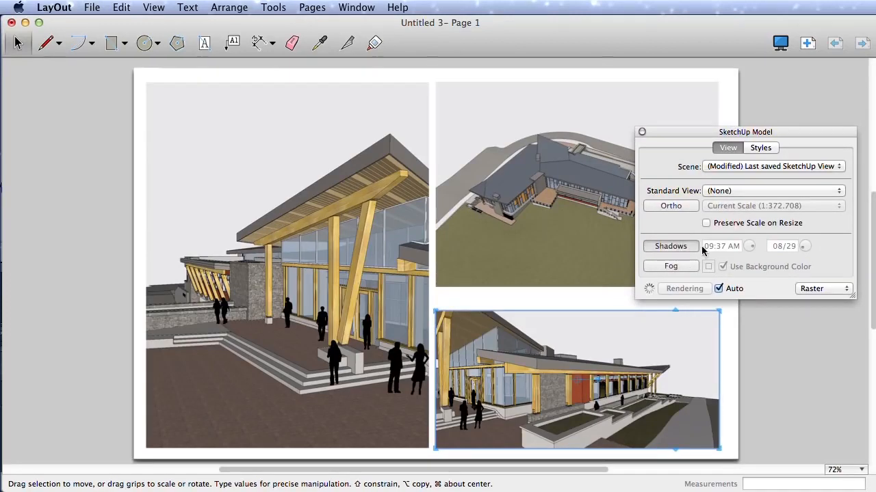
click(680, 246)
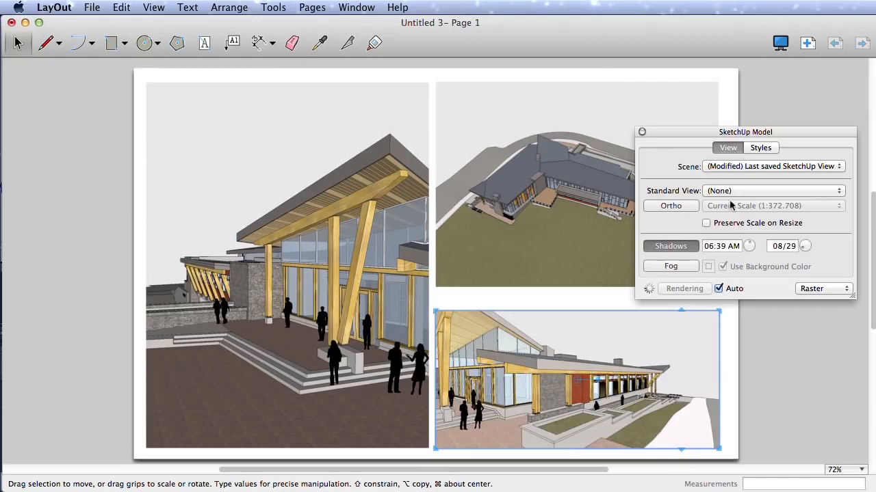
click(758, 148)
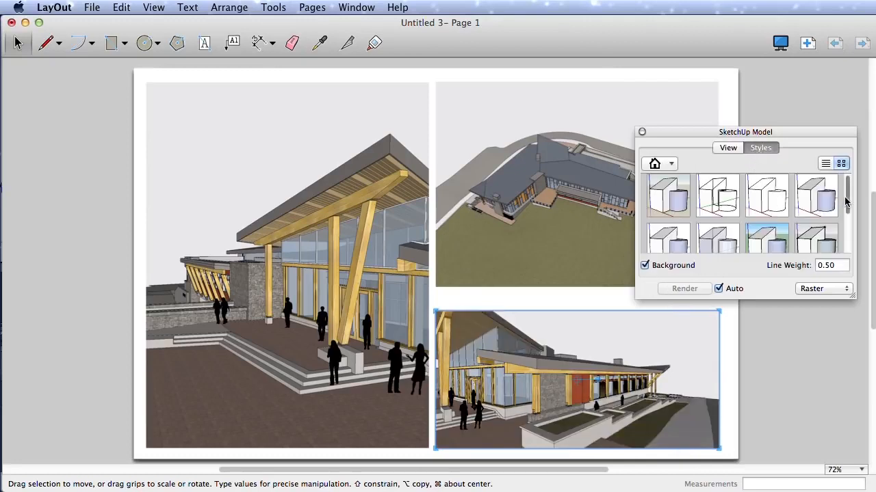
mouse_move(845, 198)
mouse_down()
mouse_move(847, 227)
mouse_move(851, 183)
mouse_up()
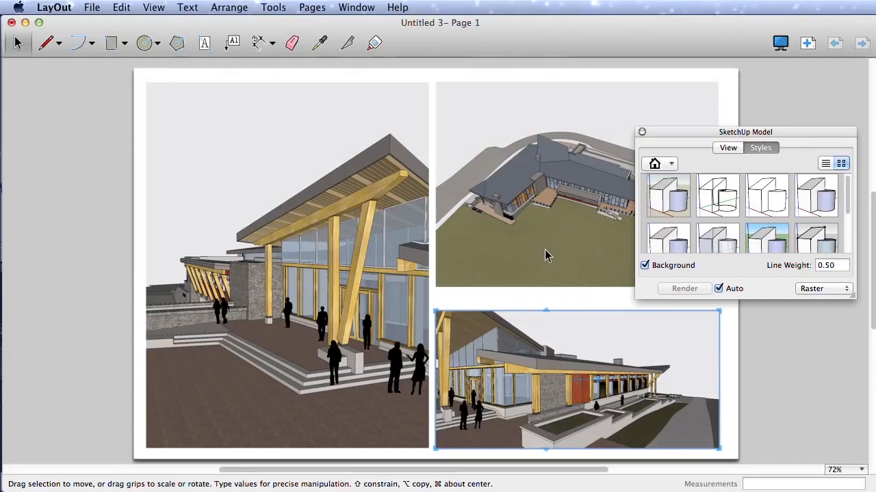
click(761, 317)
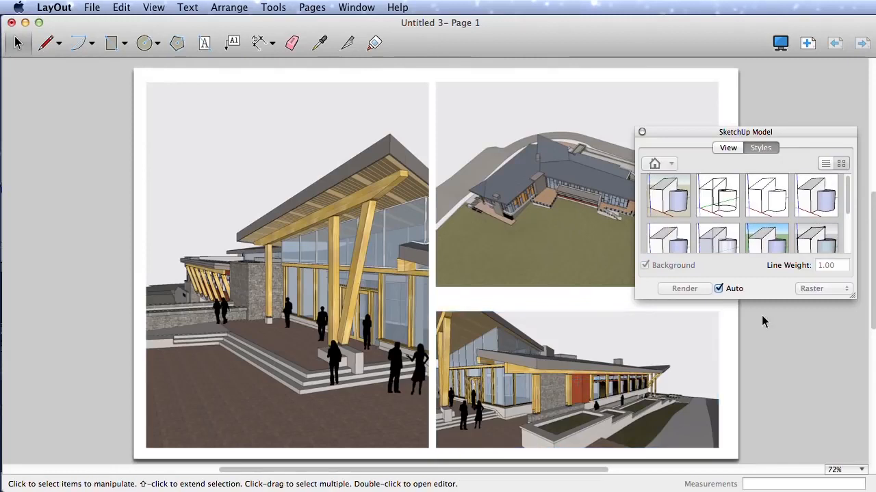
click(729, 149)
Step: Enlarge the aerial viewport to about 1.33 times its size from its lower-left corner and bring it to the front
click(591, 251)
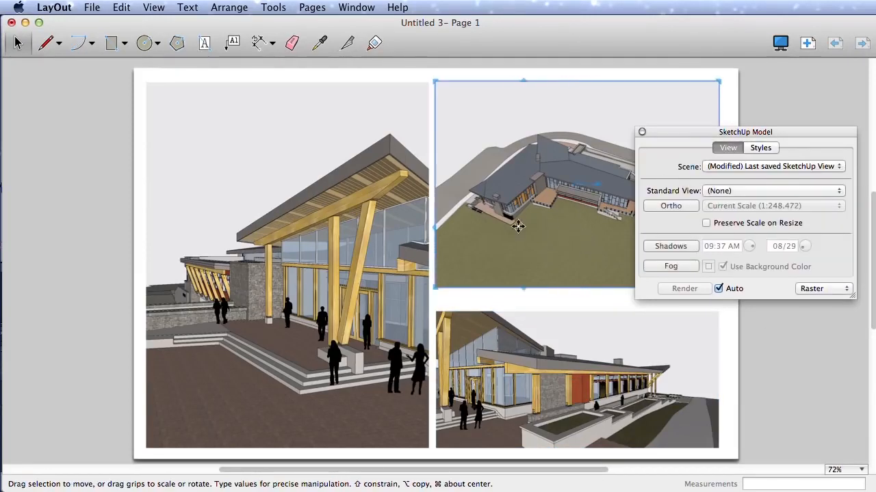
drag(435, 287, 342, 356)
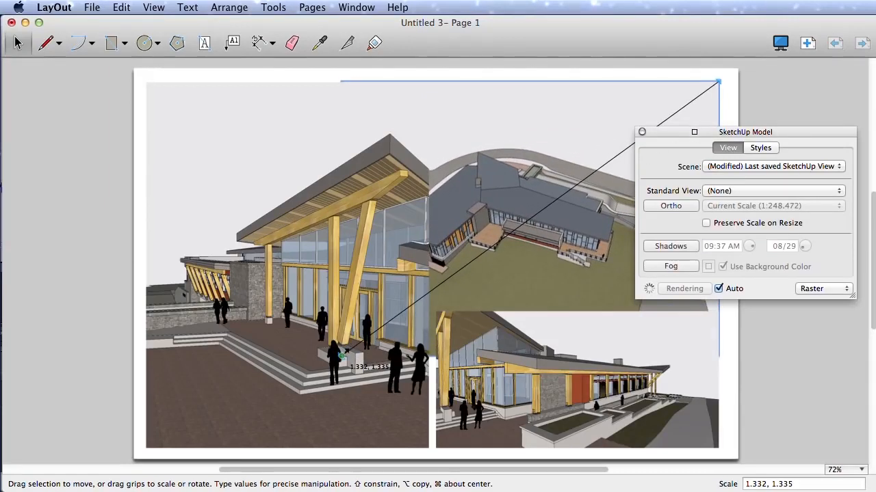
drag(715, 130, 742, 117)
right_click(550, 195)
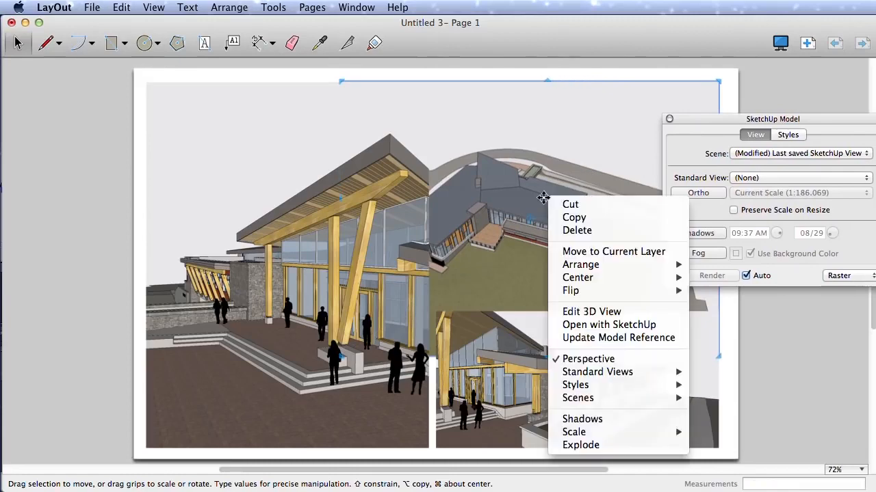
mouse_move(650, 265)
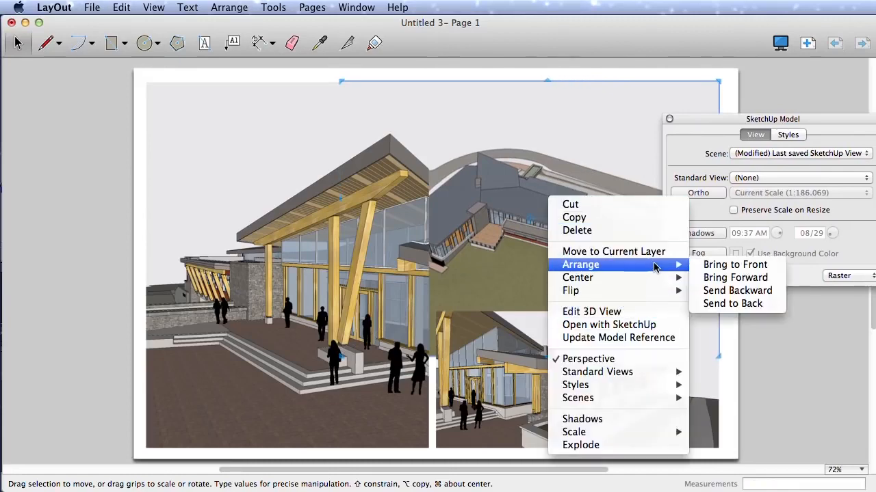
click(716, 265)
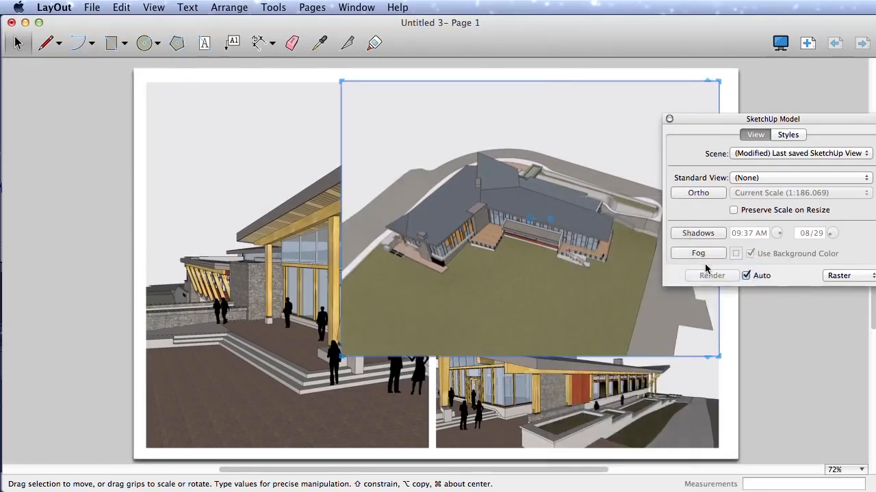
Step: Apply the shaded style with a white background to all three viewports and turn off their background
drag(759, 395, 316, 262)
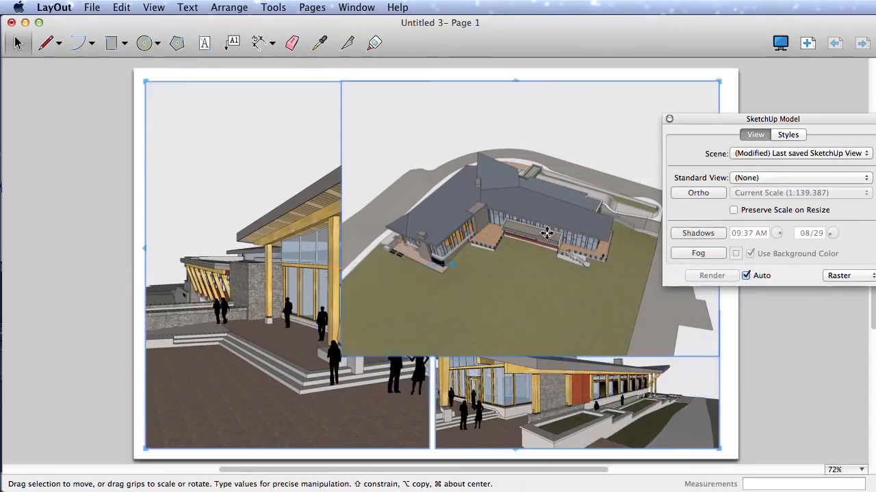
click(786, 135)
drag(814, 122, 759, 122)
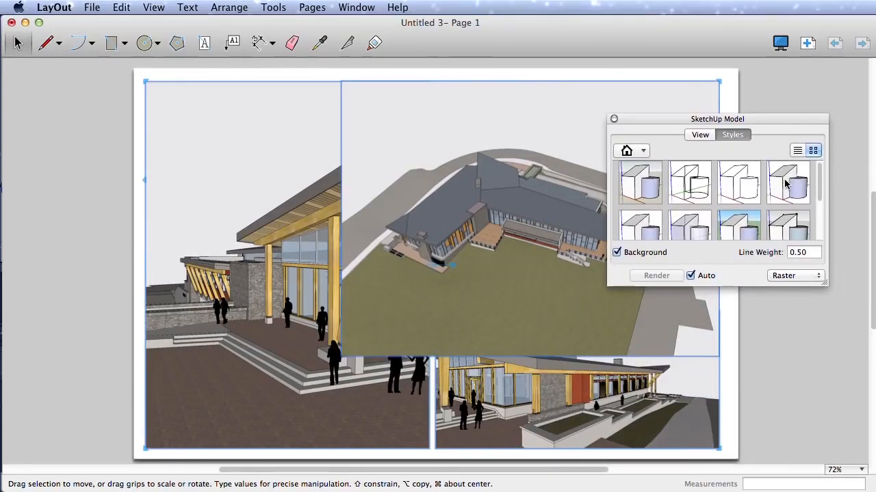
click(787, 185)
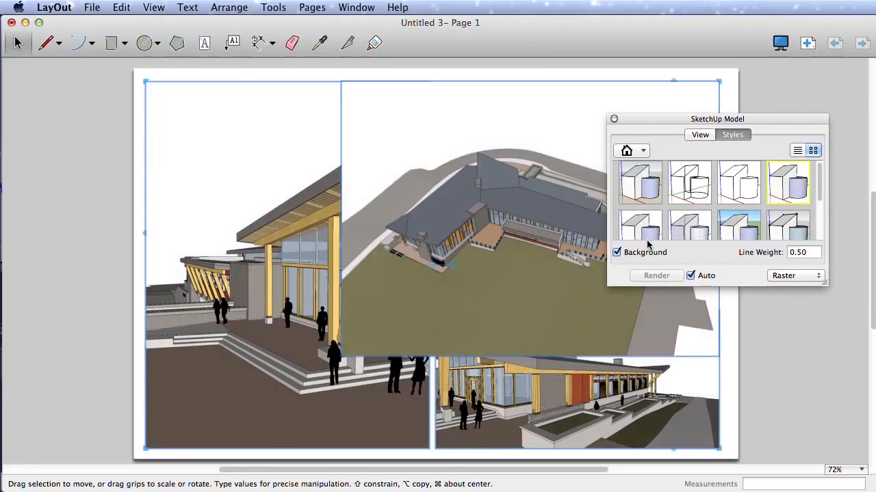
click(616, 253)
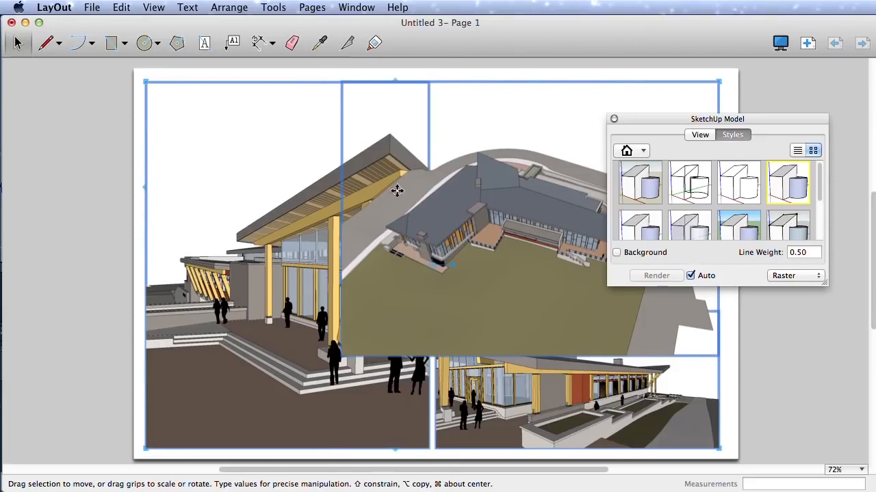
Step: Shrink the aerial viewport from its lower-left corner so it fits above the lower-right viewport
drag(661, 122, 689, 268)
click(761, 214)
click(567, 238)
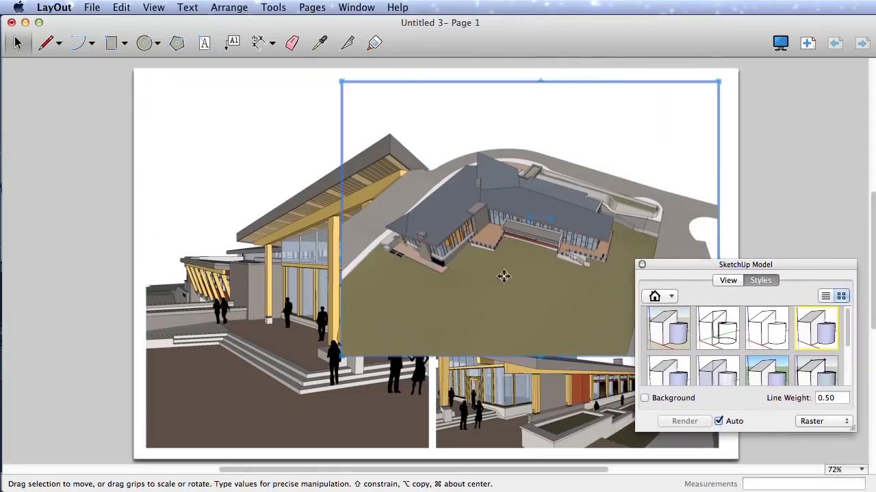
drag(341, 356, 436, 298)
click(720, 153)
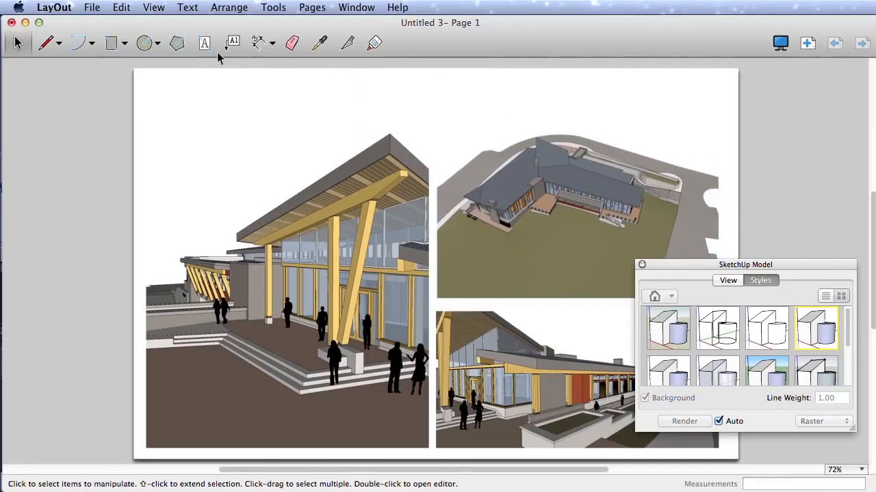
Step: Draw a circle with a radius of about 1 5/8" over the building in the aerial viewport
click(144, 43)
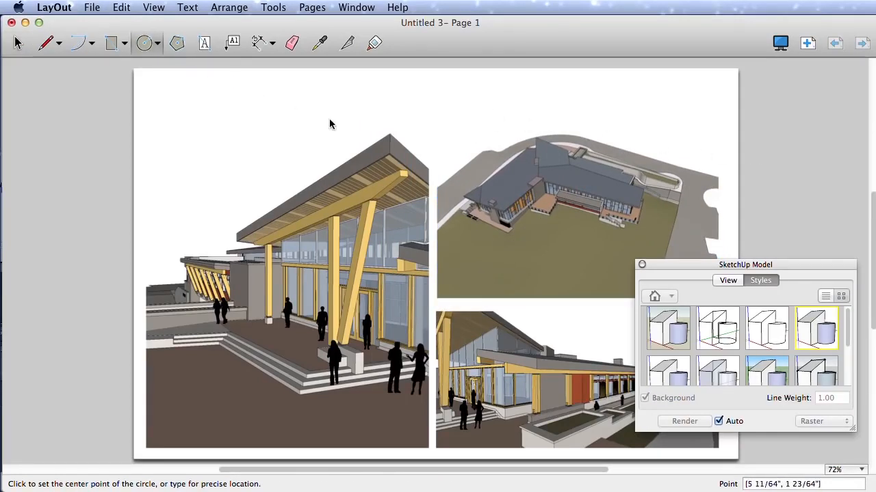
click(546, 197)
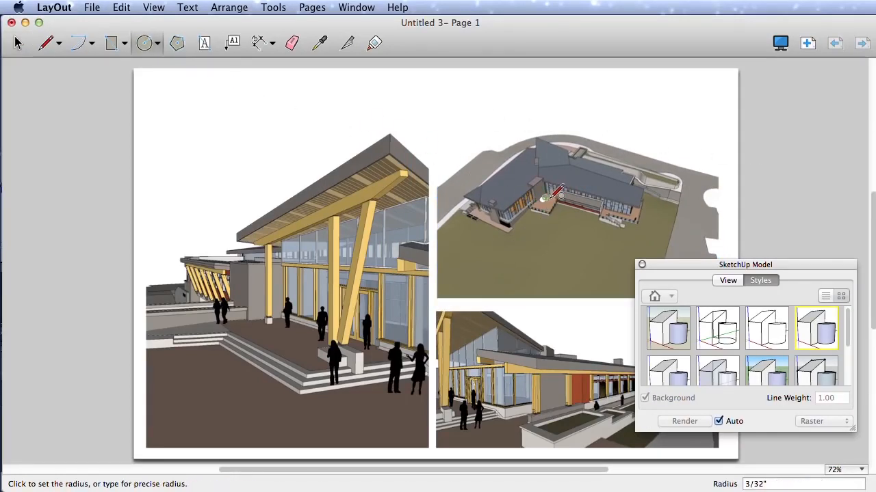
click(602, 195)
key(space)
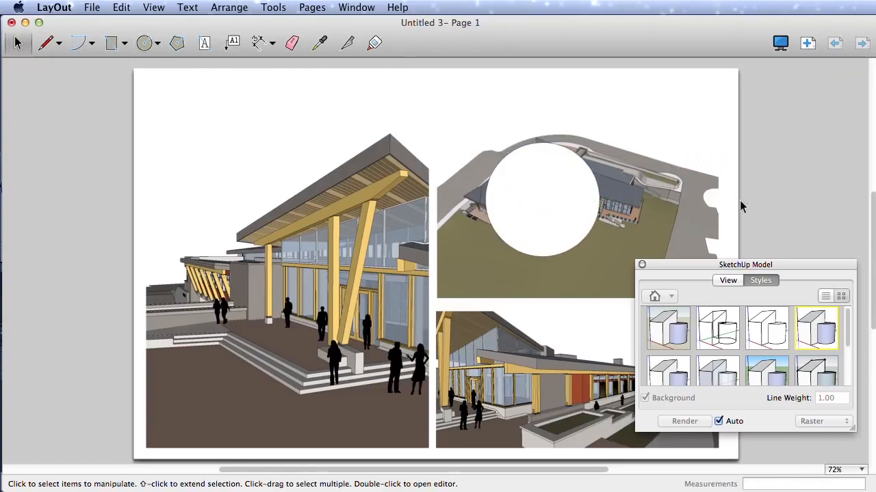
Step: Create a clipping mask from the circle and the aerial viewport
drag(747, 204, 550, 169)
right_click(546, 166)
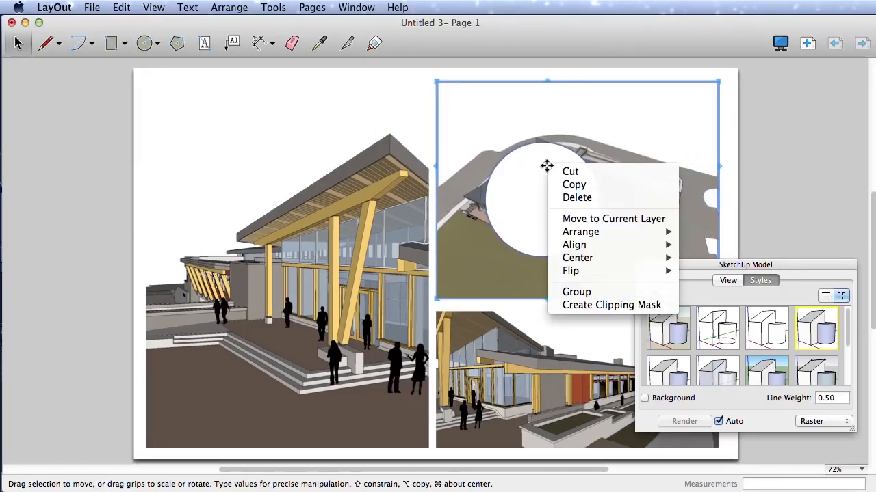
click(608, 306)
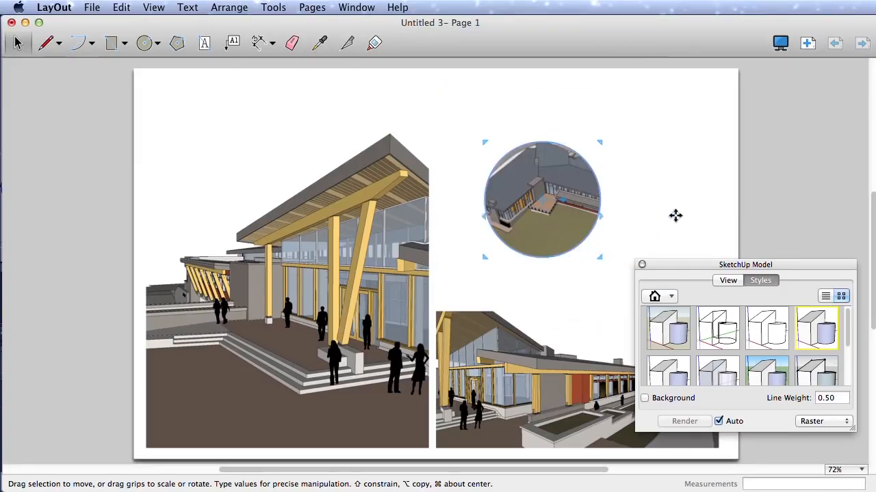
click(717, 206)
Step: Move the circular aerial view up and to the left, and clear the model settings from the page's right half
drag(586, 203, 557, 165)
click(627, 203)
mouse_move(699, 264)
mouse_down()
mouse_move(191, 260)
mouse_move(113, 267)
mouse_up()
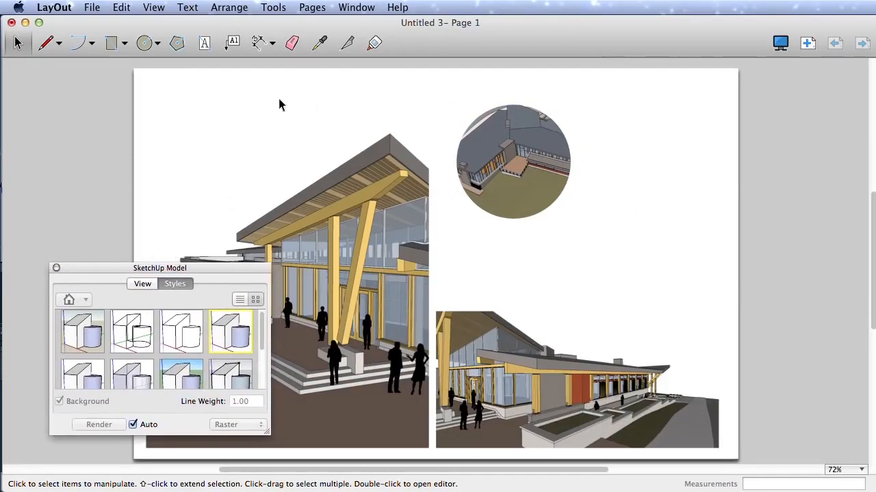
Step: Draw a tall rectangle about 4 5/8" high to the right of the circular aerial view
click(177, 43)
click(144, 43)
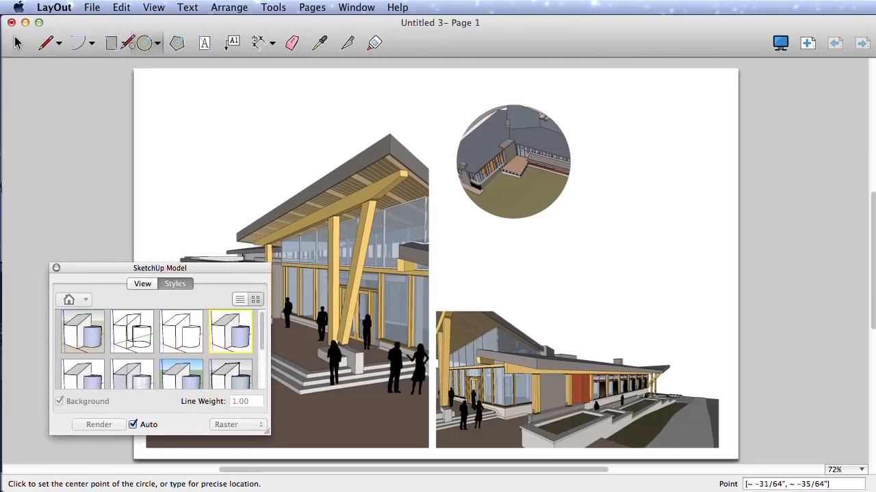
click(112, 43)
click(600, 296)
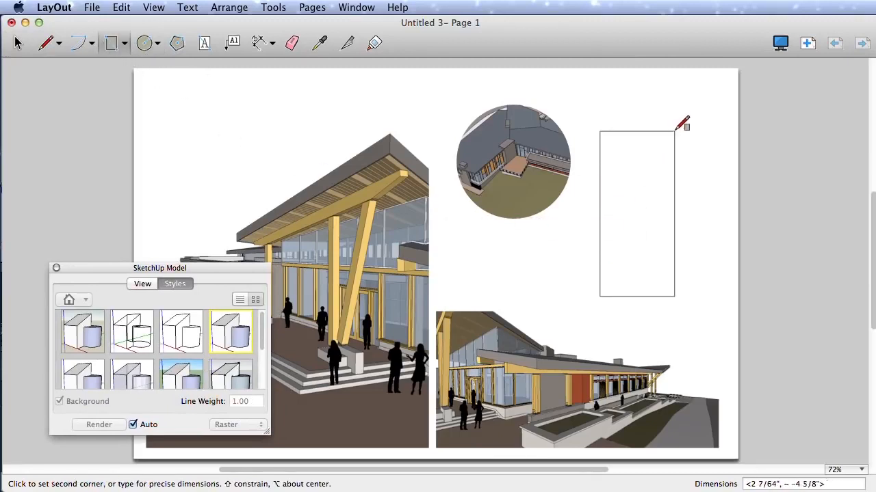
click(682, 131)
Step: Draw a stepped line through the rectangle, from outside its lower-left edge up to a diagonal that ends beyond its right edge
click(46, 43)
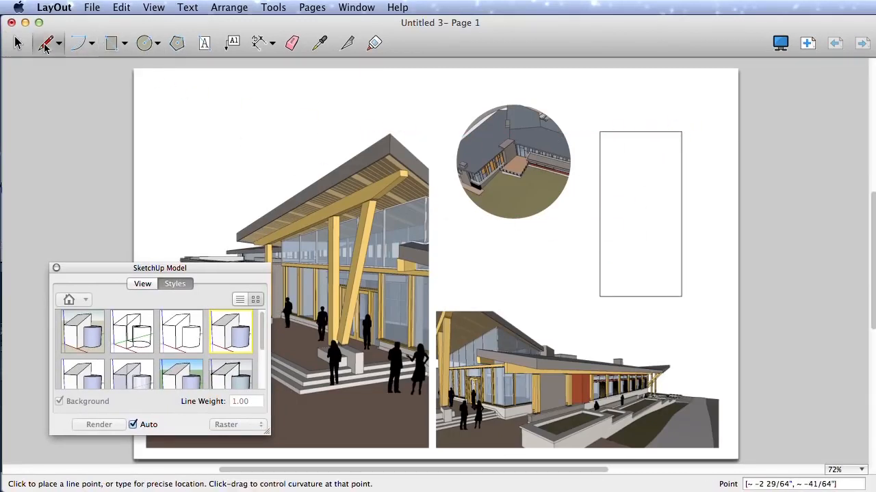
click(576, 279)
click(616, 279)
click(617, 249)
click(639, 249)
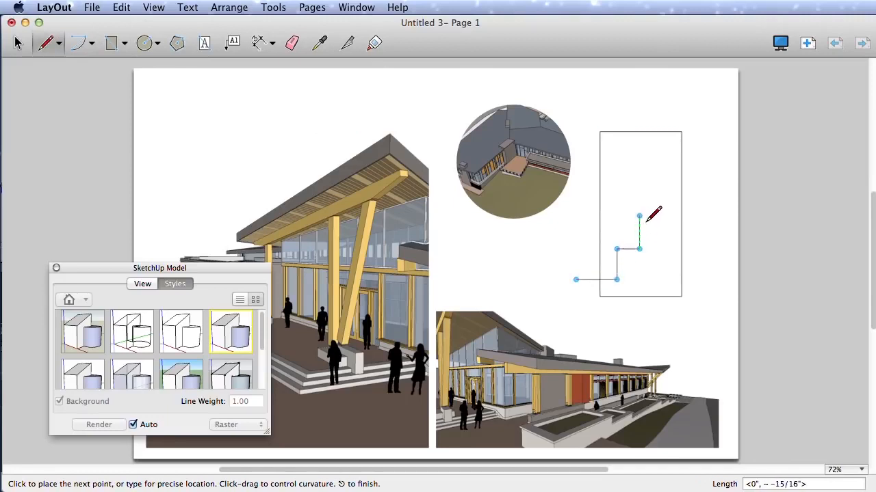
click(638, 192)
click(703, 149)
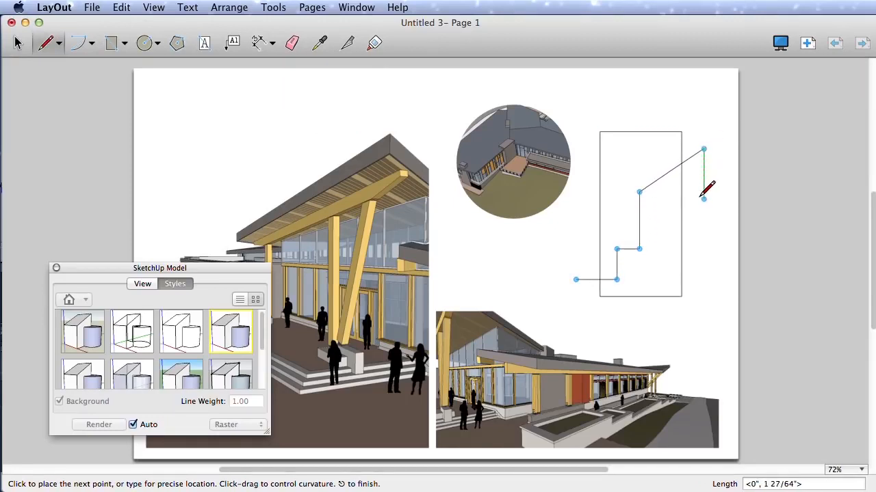
key(space)
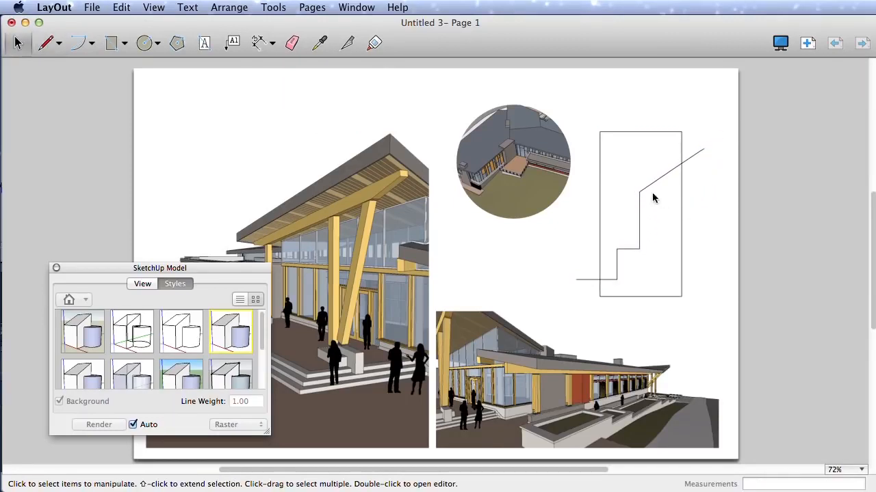
Step: Split the rectangle and the stepped line at both points where they cross
click(346, 43)
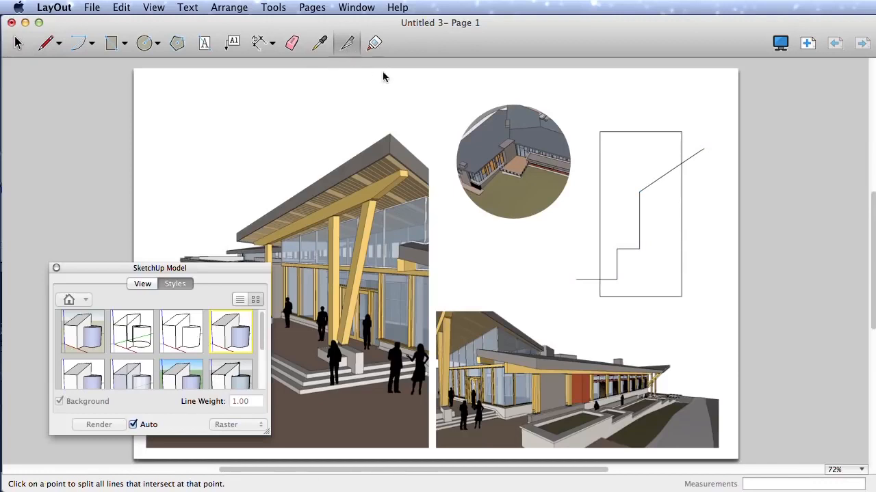
click(681, 163)
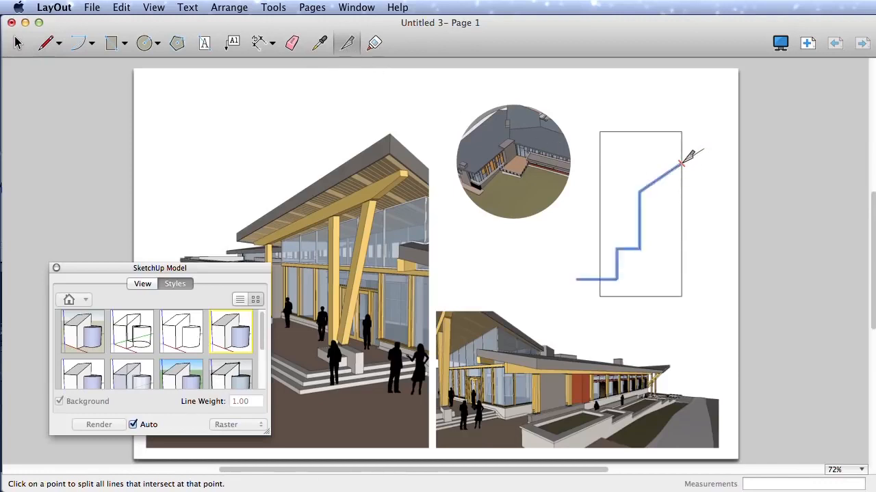
click(599, 279)
Step: Join the rectangle's upper part with the stepped line into one closed shape and move it up, away from the remaining lines
click(376, 41)
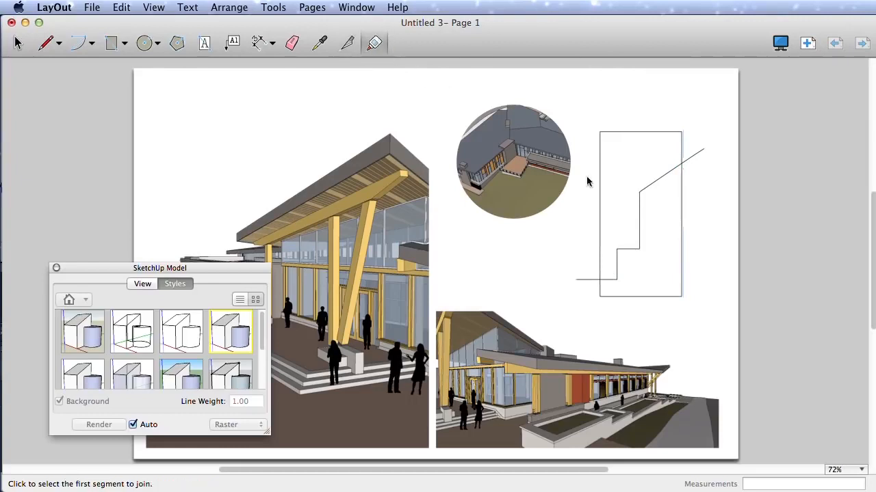
click(682, 142)
click(674, 161)
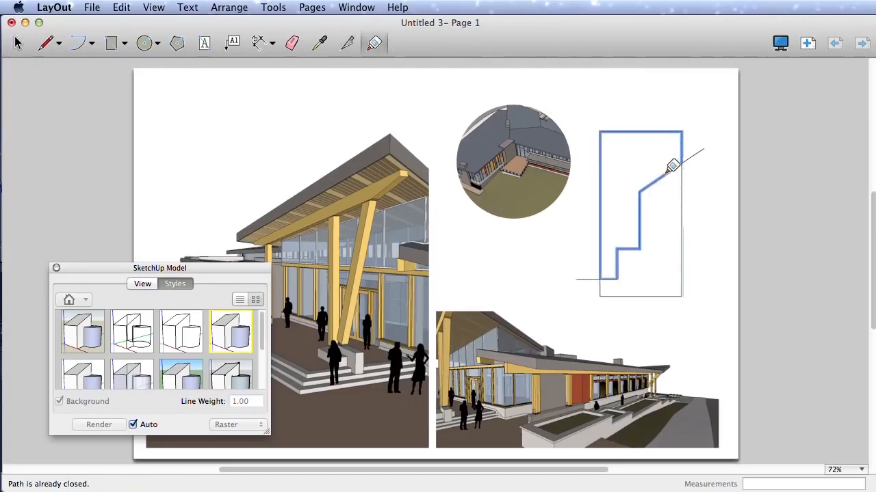
key(space)
click(651, 148)
drag(651, 148, 646, 117)
click(709, 191)
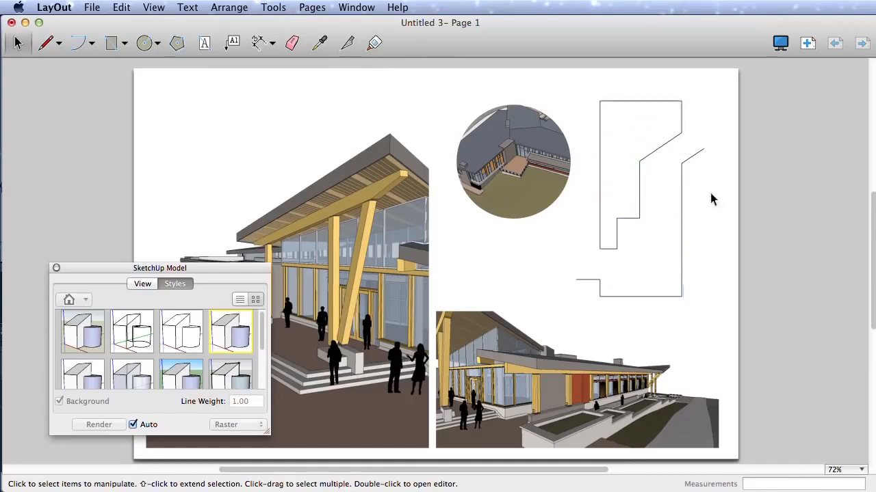
Step: Clear the model settings from the page and fill the closed stepped shape with light blue using the shape style settings
drag(85, 271, 91, 285)
click(63, 282)
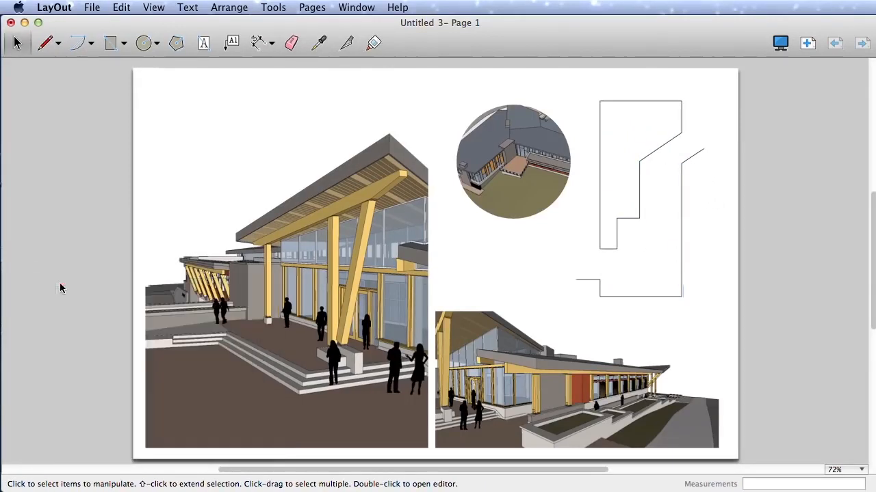
click(356, 8)
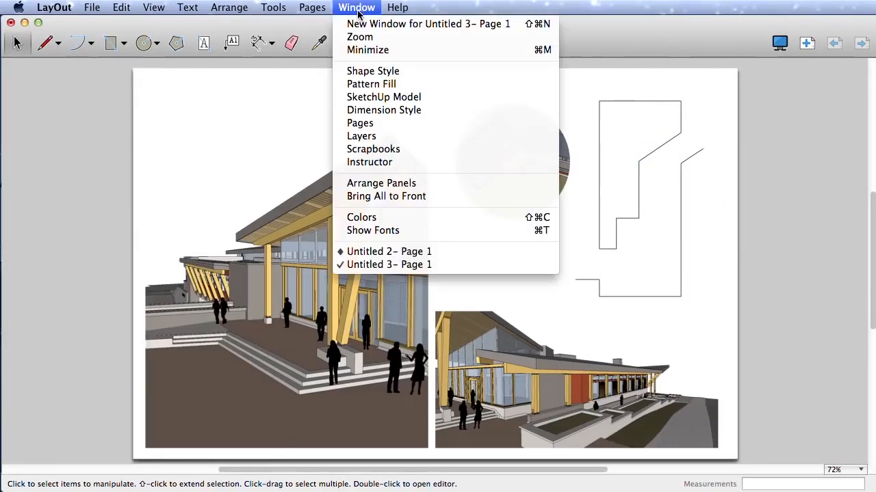
click(412, 73)
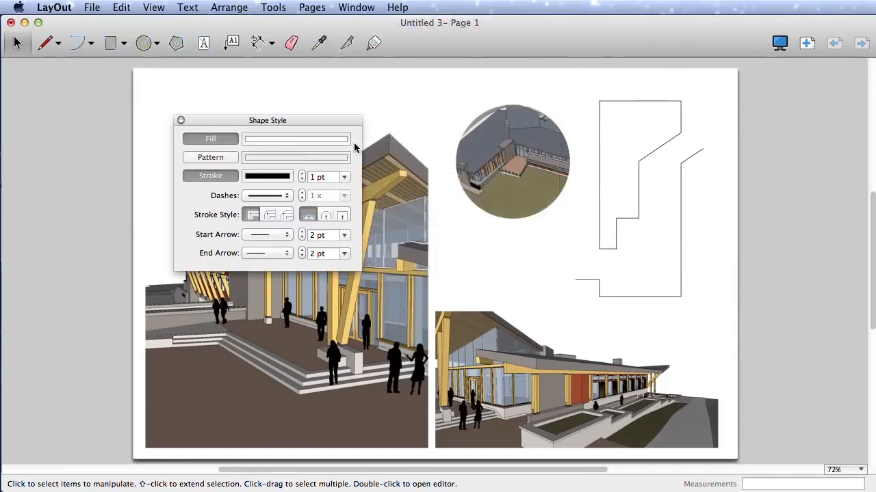
click(297, 139)
click(258, 315)
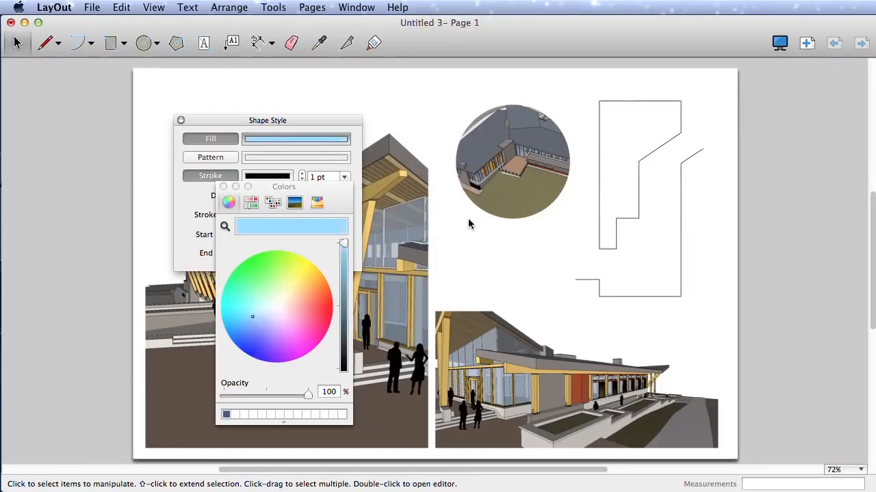
click(600, 175)
click(260, 321)
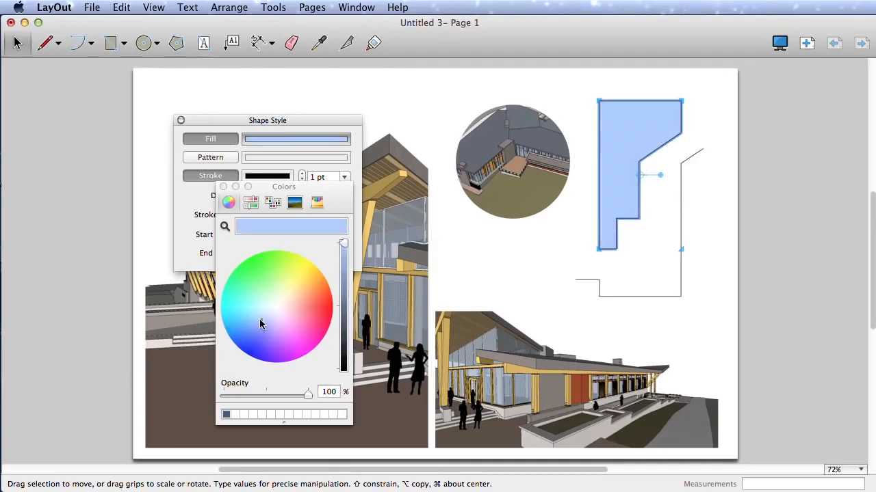
Step: Turn on a black stroke around the large left viewport and make it thicker
click(393, 248)
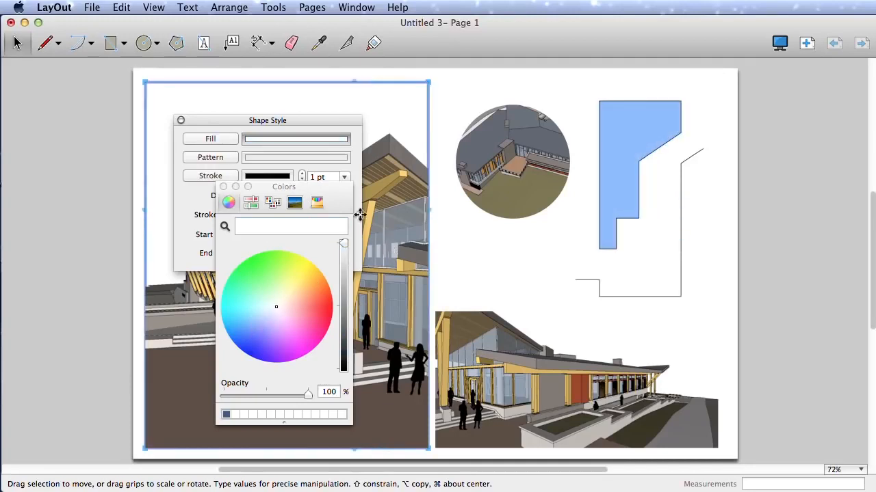
click(211, 175)
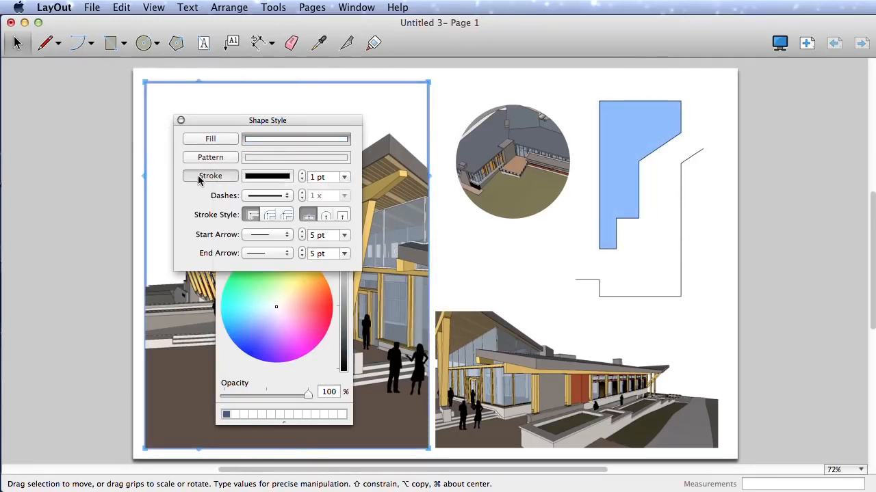
click(345, 178)
click(319, 276)
click(457, 265)
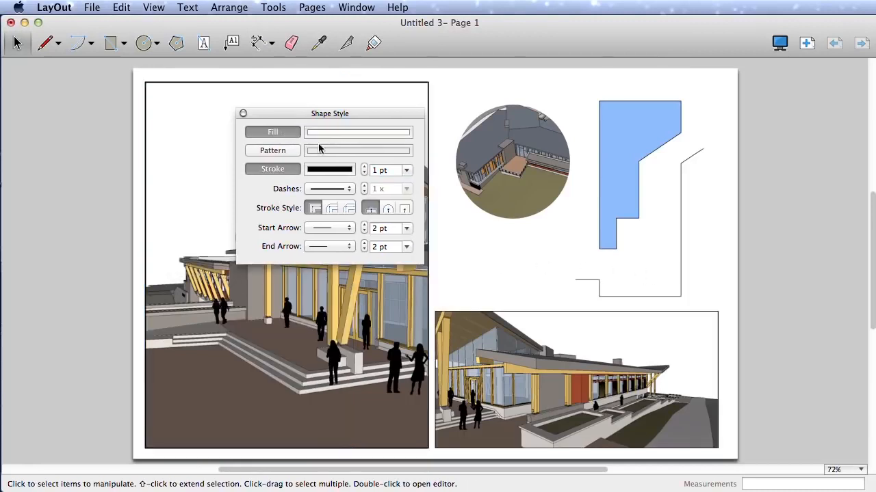
Step: Set the fill colour for new shapes to pink
click(335, 136)
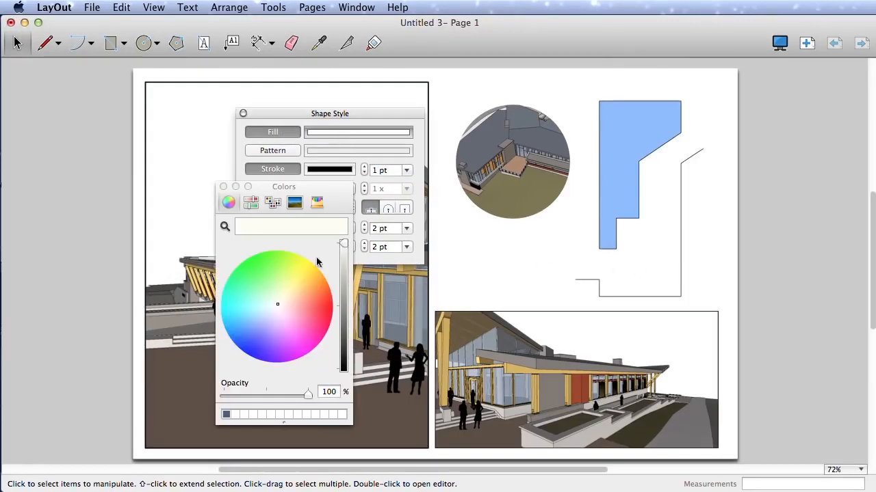
click(303, 309)
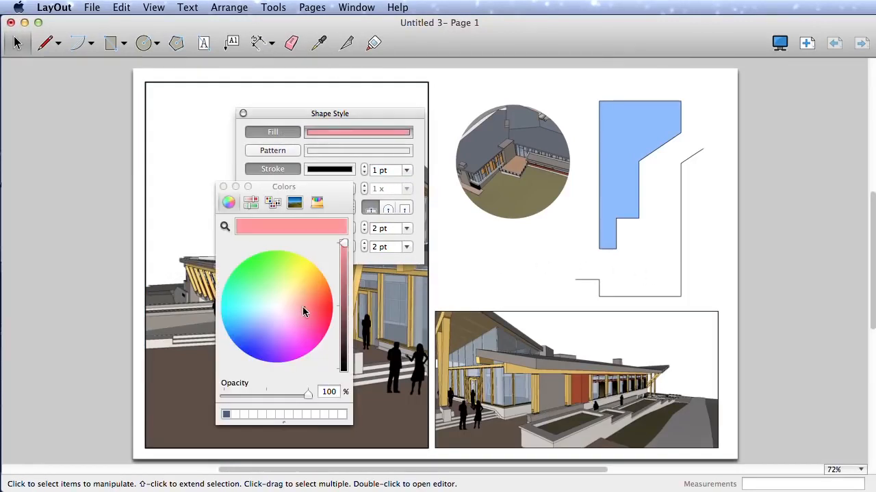
click(223, 187)
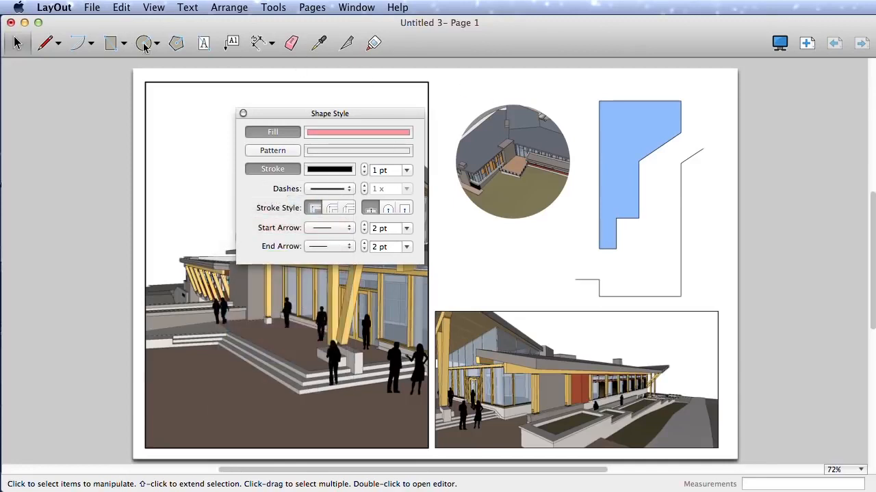
Step: Draw a pentagon with a radius of about 59/64" below the circular aerial view
click(176, 43)
click(540, 266)
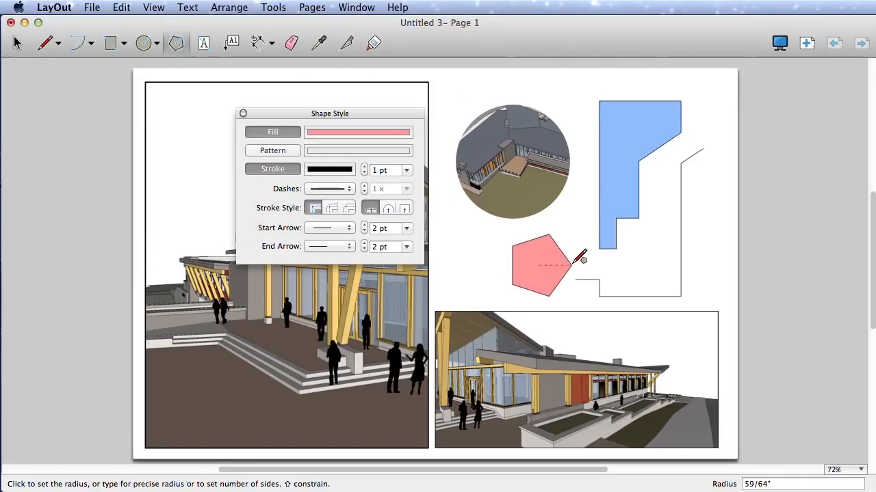
click(579, 256)
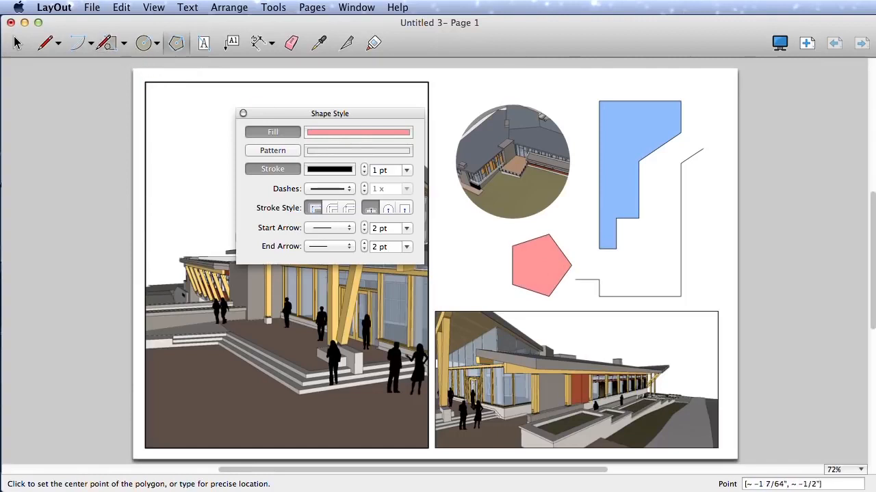
Step: Erase the pentagon and the leftover line pieces around the blue shape, and close the shape style settings
click(292, 45)
drag(706, 274, 557, 254)
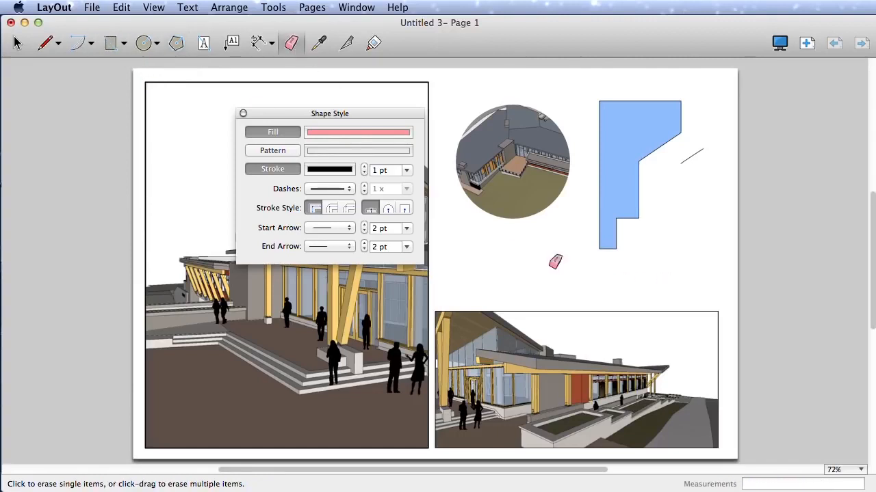
click(692, 157)
click(243, 114)
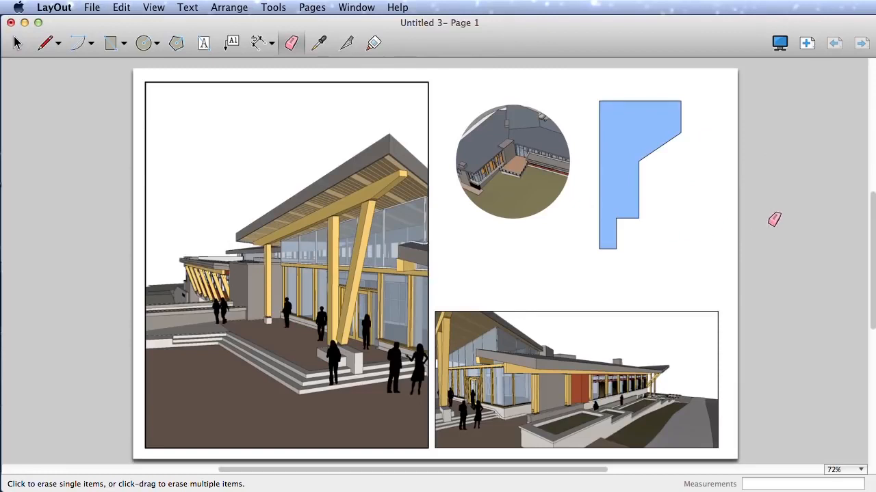
key(space)
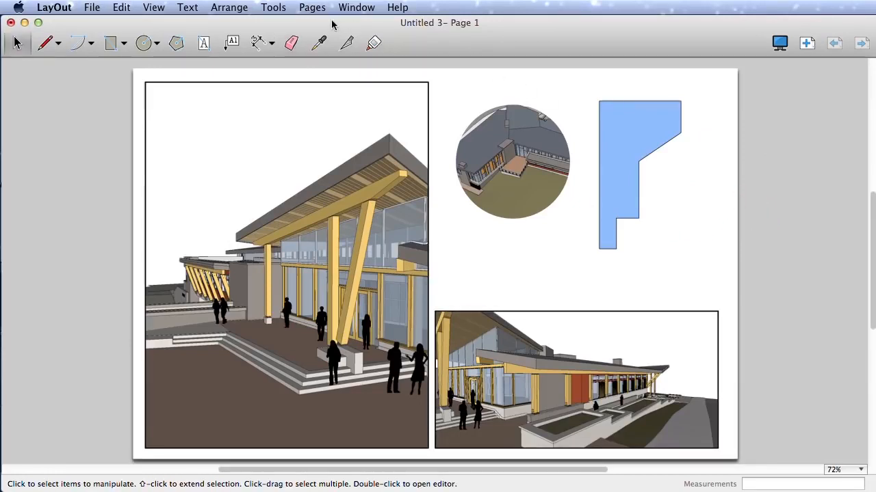
Step: Duplicate the current page from the page list
click(354, 9)
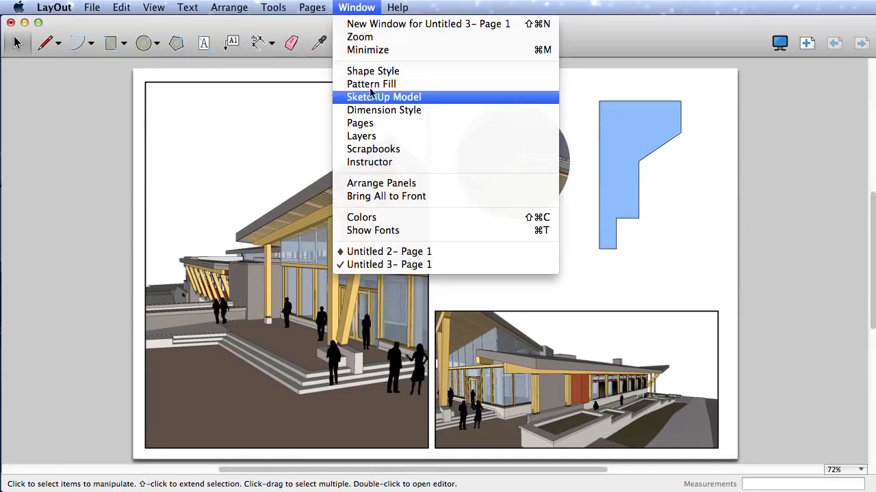
click(364, 124)
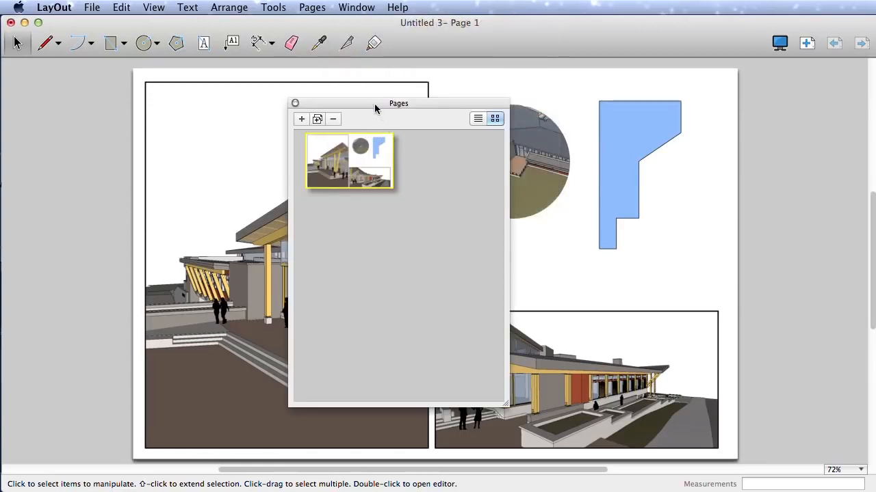
drag(375, 108, 643, 123)
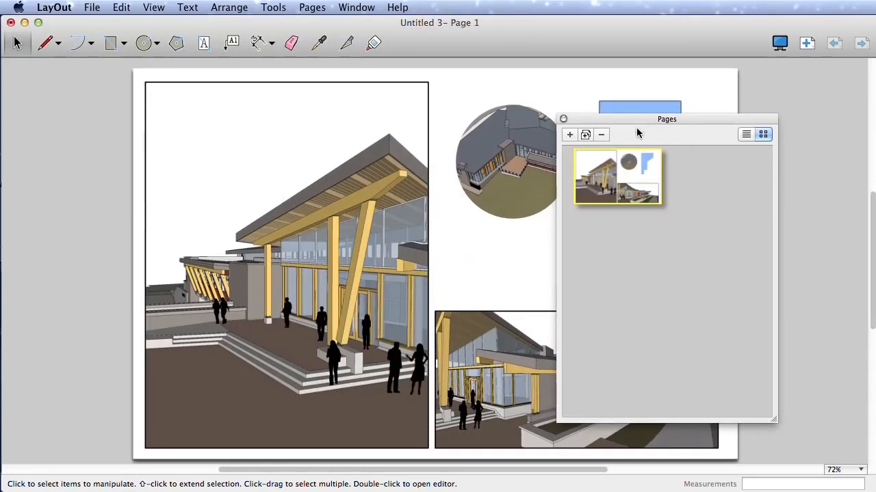
click(585, 135)
Step: Delete the circular aerial view and the blue shape from the duplicated page
drag(699, 128, 787, 199)
click(497, 116)
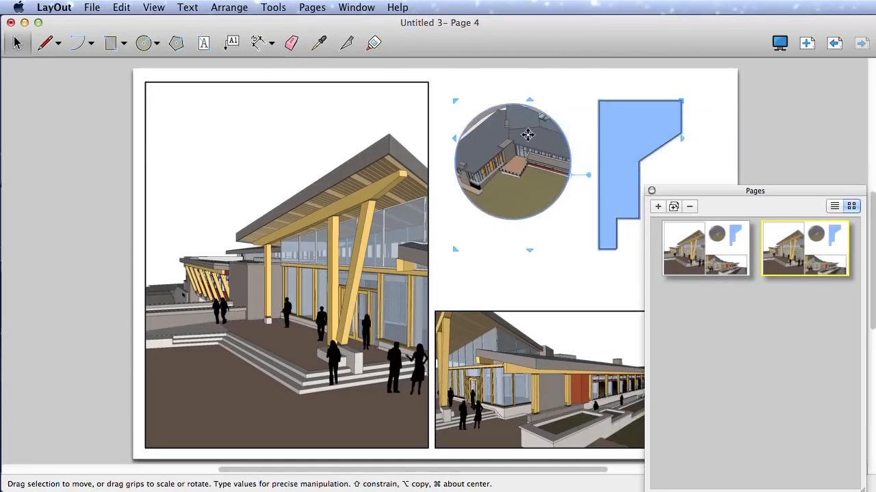
key(Delete)
Step: Resize the left viewport to a wide strip across the page's upper half and stretch the lower-right viewport across the lower half
click(428, 383)
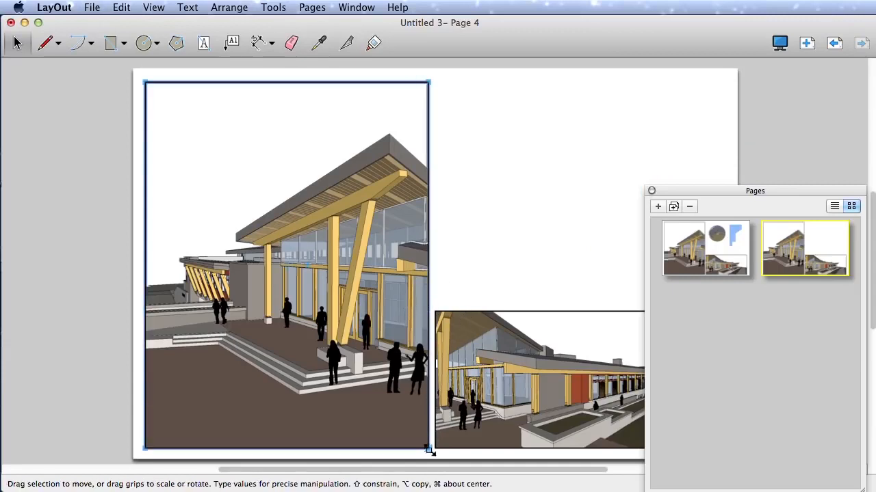
mouse_move(429, 450)
mouse_down()
mouse_move(641, 245)
mouse_move(727, 262)
mouse_move(720, 266)
mouse_up()
click(559, 356)
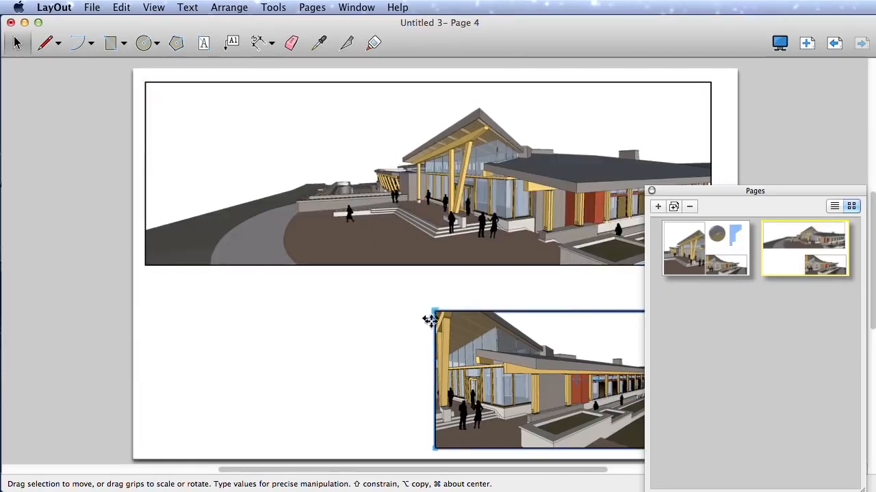
mouse_move(433, 311)
mouse_down()
mouse_move(150, 286)
mouse_move(147, 274)
mouse_up()
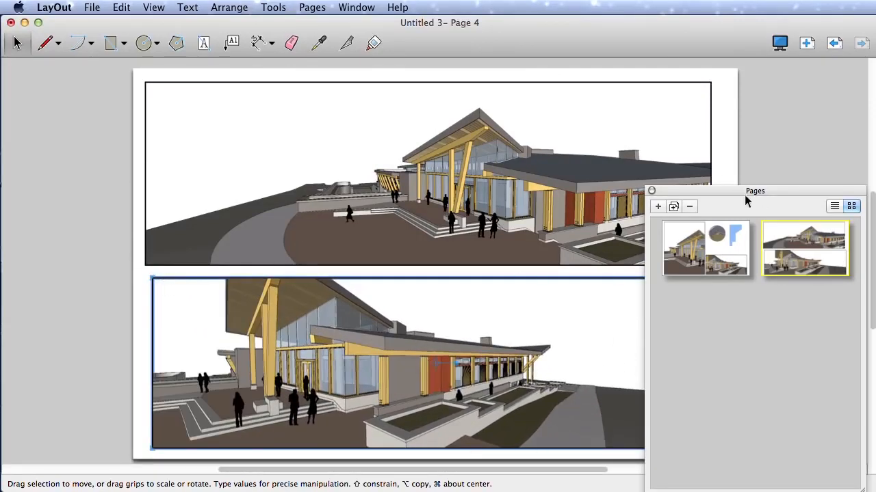
click(652, 191)
click(754, 184)
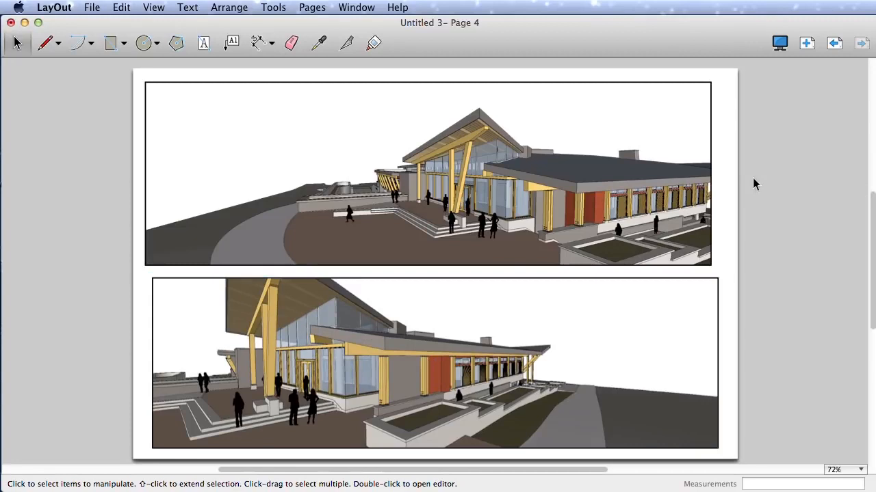
Step: Set the upper viewport to the Front standard view in orthographic projection at 1/16" = 1'-0" (1:192)
click(580, 198)
click(358, 7)
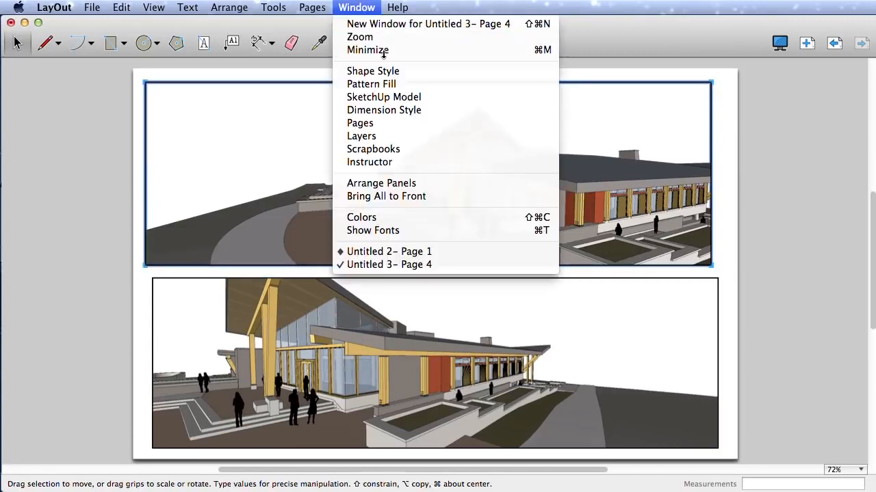
click(393, 91)
drag(681, 285, 652, 279)
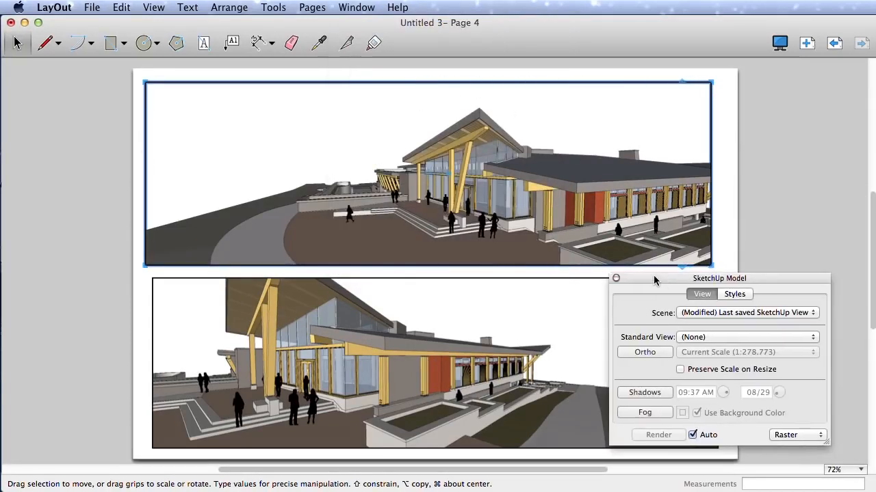
click(813, 337)
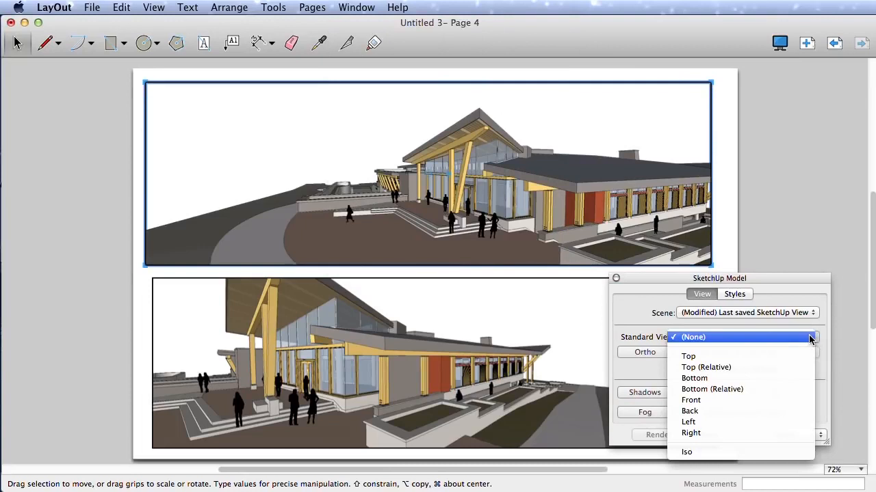
click(706, 400)
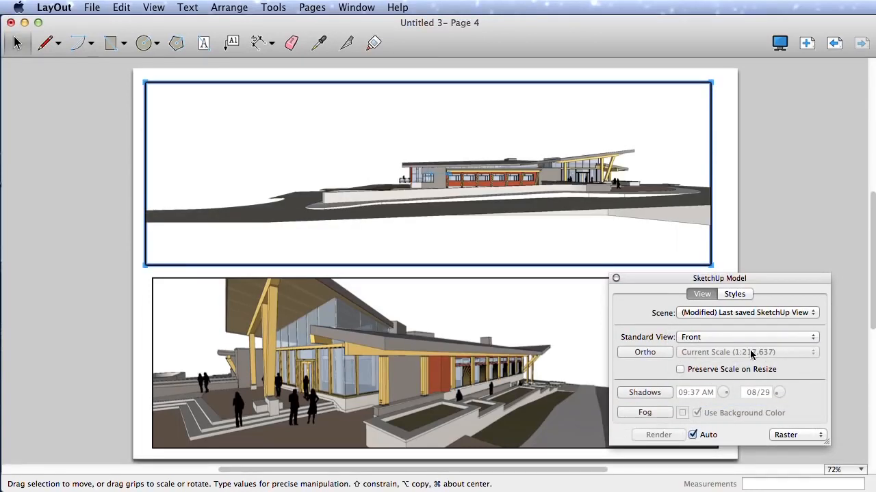
click(667, 352)
click(708, 352)
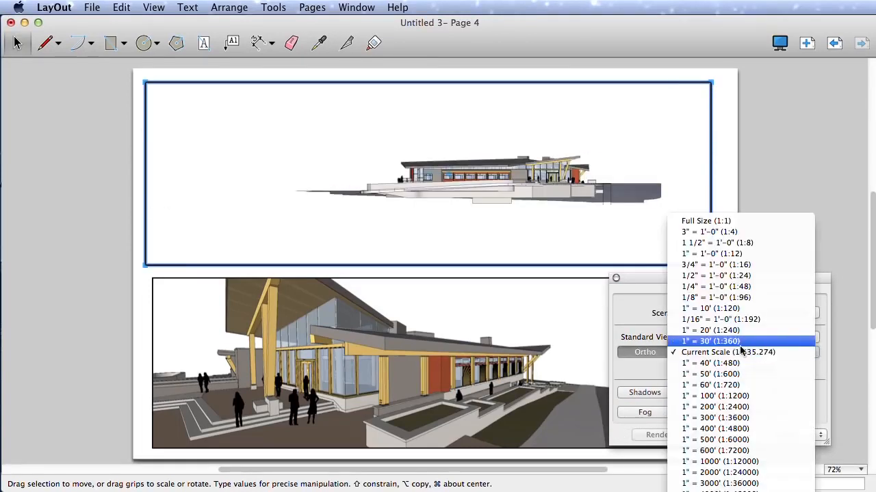
click(725, 322)
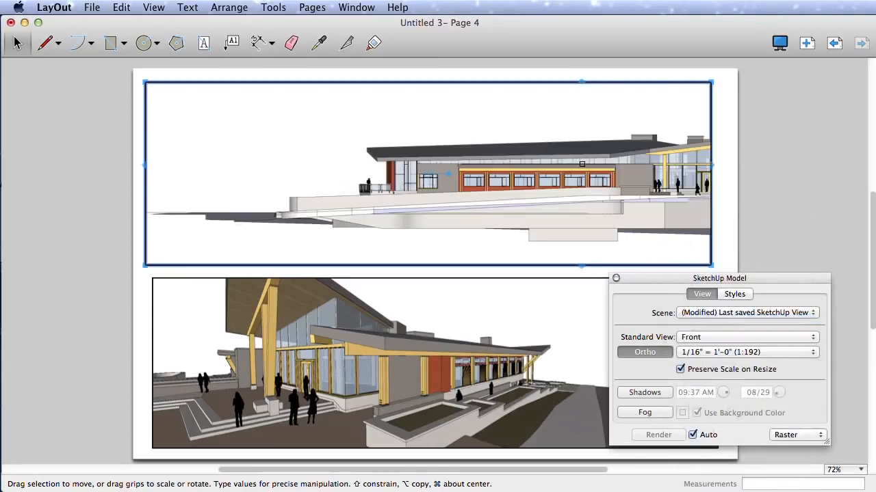
Step: Pan the model inside the upper viewport so the whole building elevation sits within the frame, and finish editing the view
double_click(581, 164)
shift+middle_drag(581, 164, 477, 170)
click(767, 167)
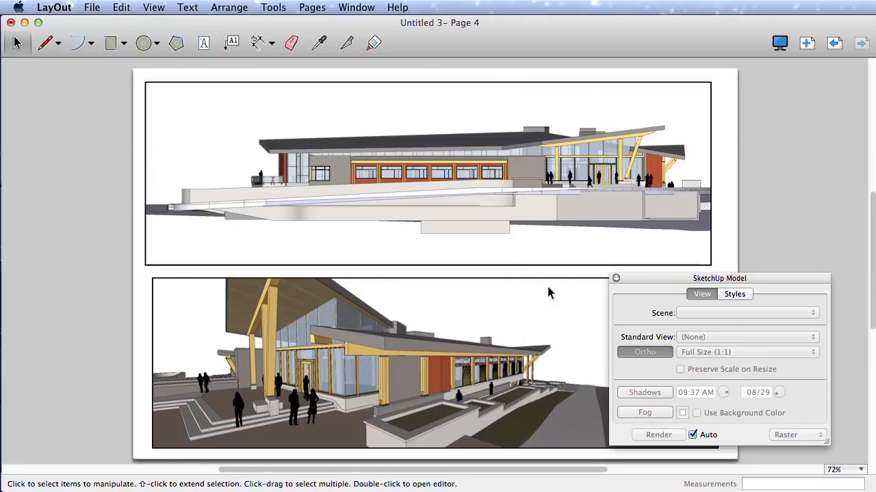
Step: Set the lower viewport to the Left standard view in orthographic projection at 1/16" = 1'-0" (1:192)
click(552, 292)
click(802, 335)
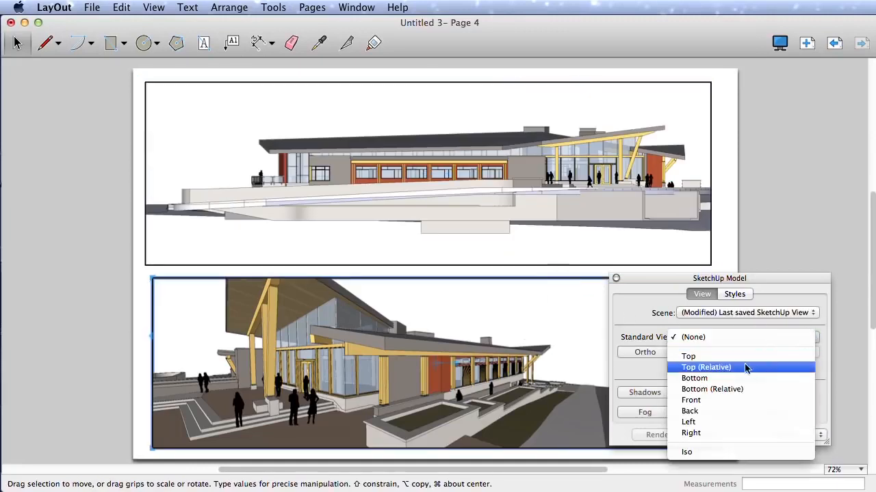
click(700, 421)
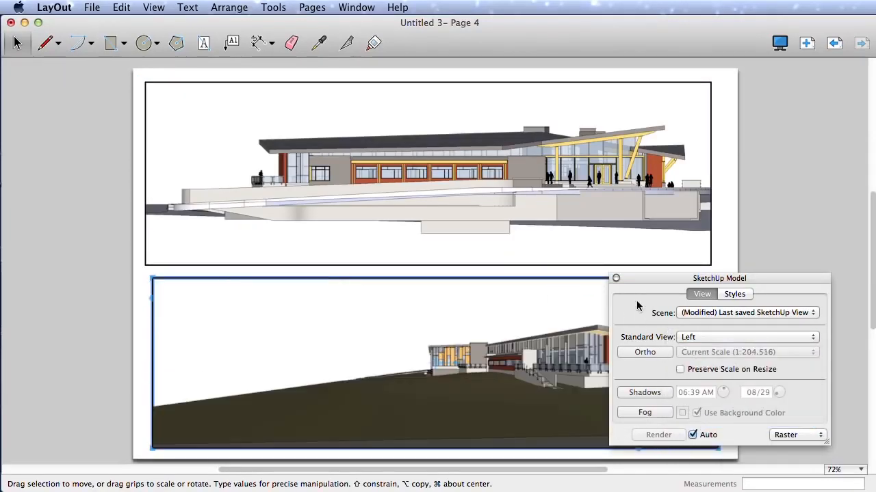
drag(647, 281, 663, 269)
click(677, 342)
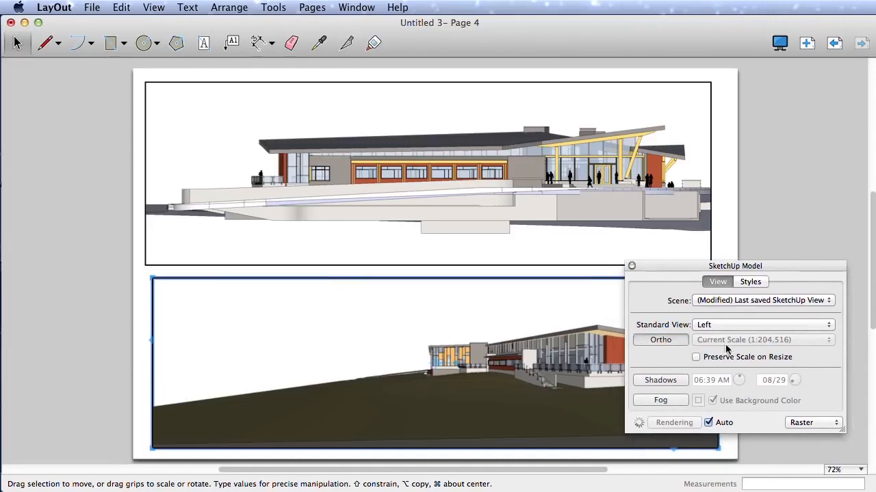
click(833, 342)
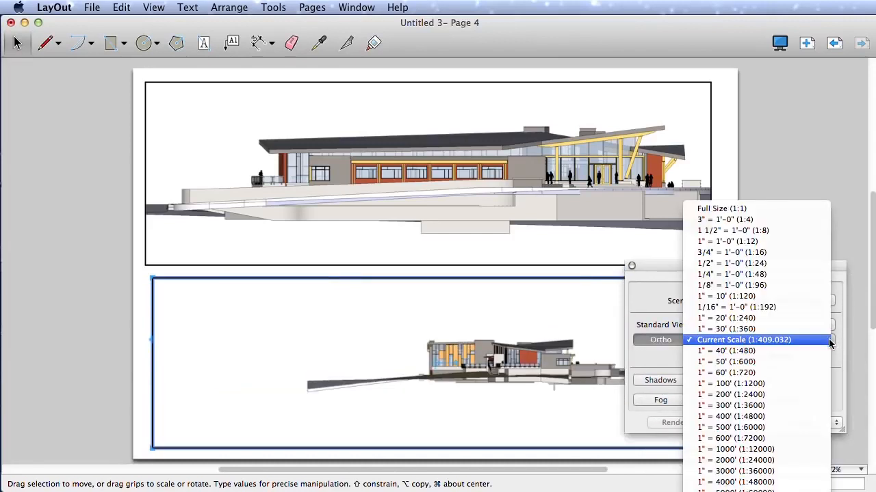
click(716, 307)
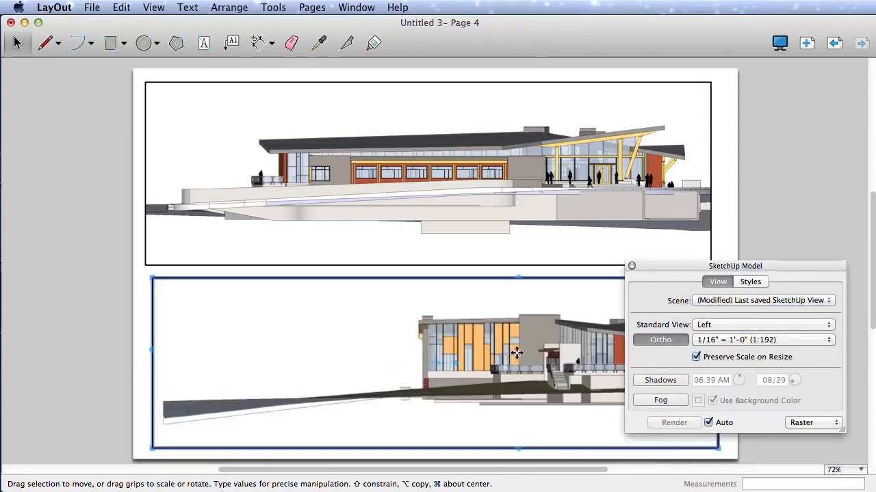
Step: Move the model settings clear of the lower viewport, and pan its model so the whole left elevation fits the frame
drag(668, 264, 680, 81)
double_click(580, 354)
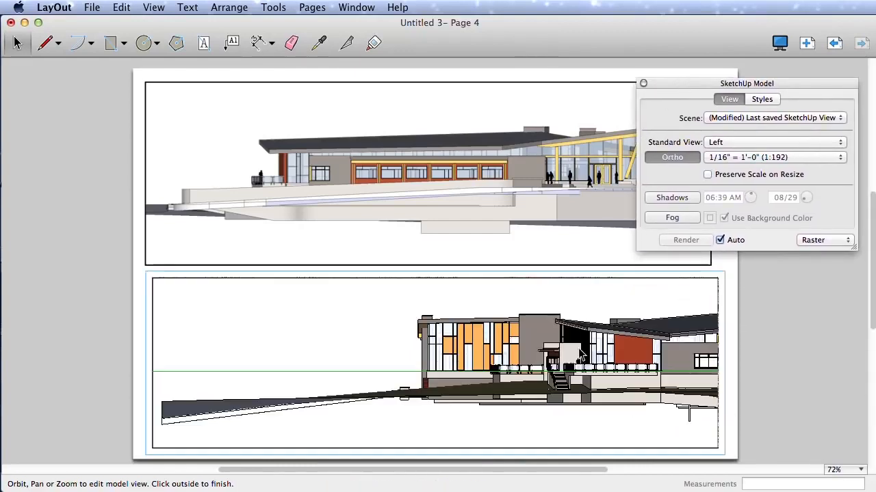
shift+middle_drag(580, 353, 409, 337)
click(755, 346)
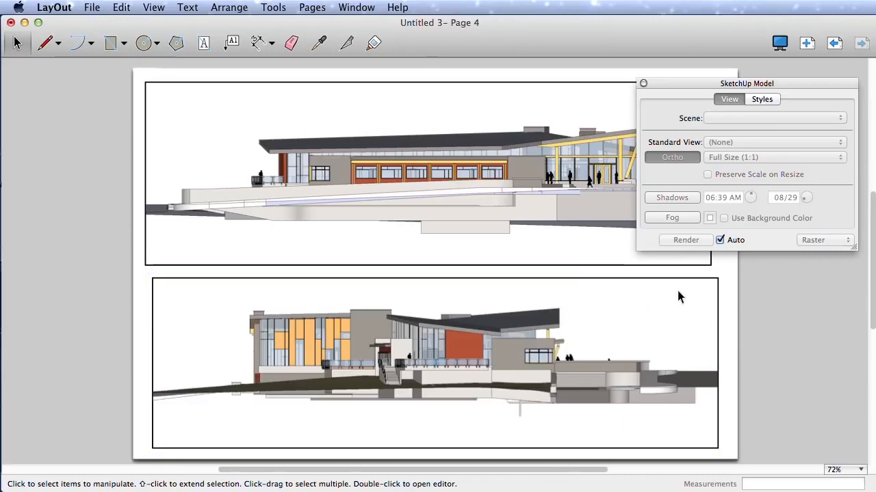
Step: Align the lower viewport's right edge with the upper viewport, and the upper viewport's left edge with the lower one
click(718, 308)
drag(718, 308, 710, 264)
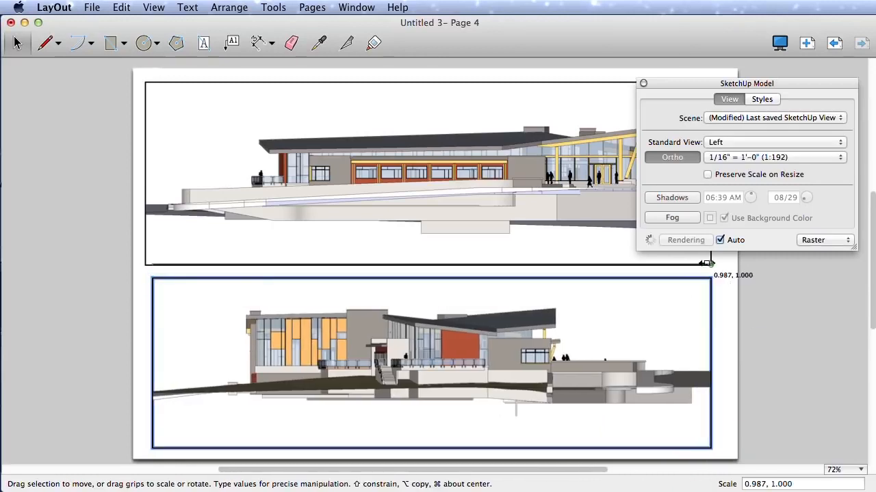
click(145, 245)
drag(145, 264, 153, 266)
click(732, 301)
Step: Try to place a straight label leader from the small canopy at the lower elevation's right end up to the empty area
click(233, 43)
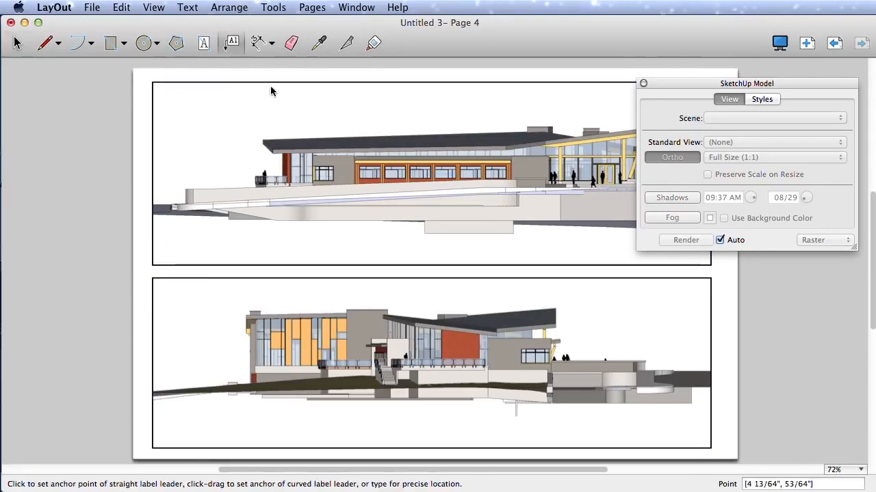
click(561, 340)
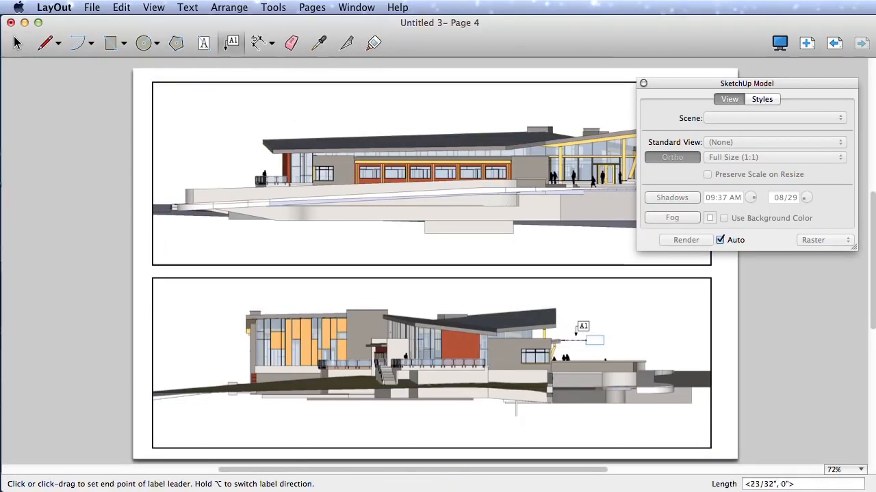
click(614, 299)
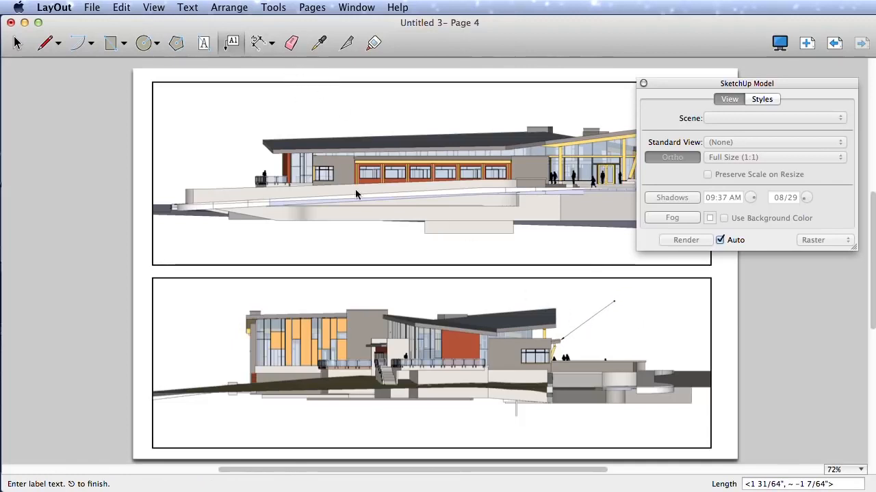
click(757, 284)
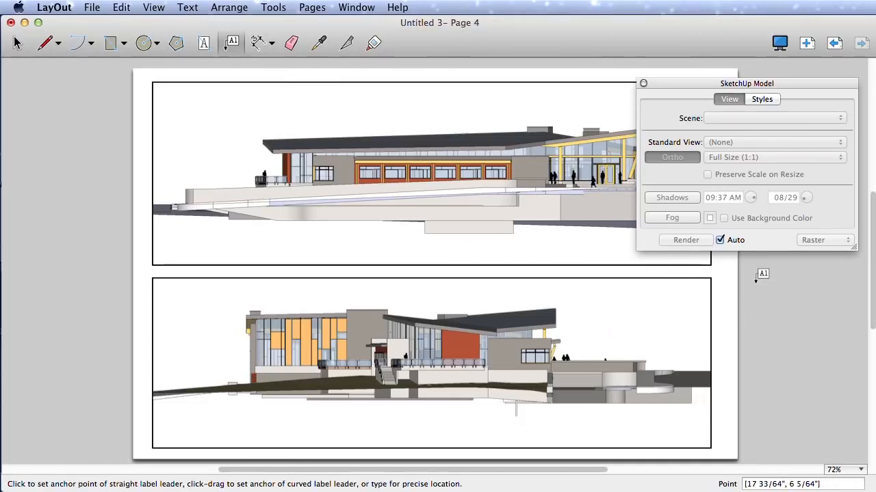
key(space)
Step: Turn off object snap and turn on grid snap
right_click(749, 288)
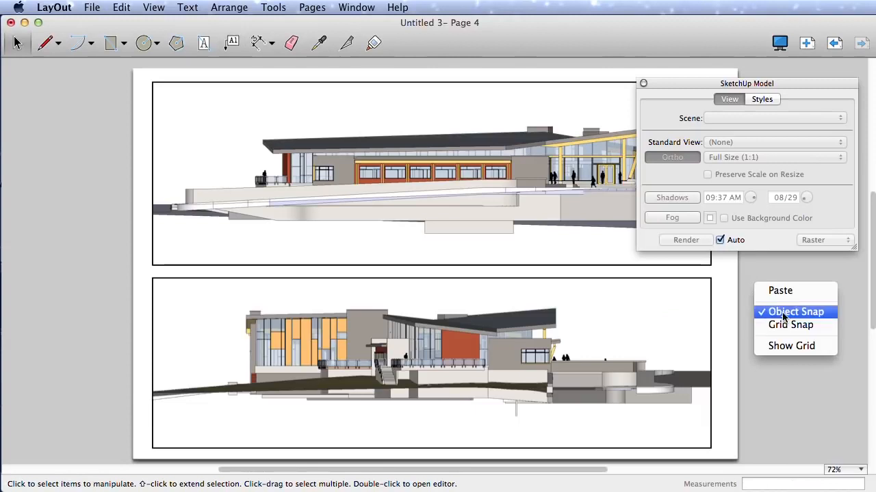
click(785, 313)
right_click(765, 287)
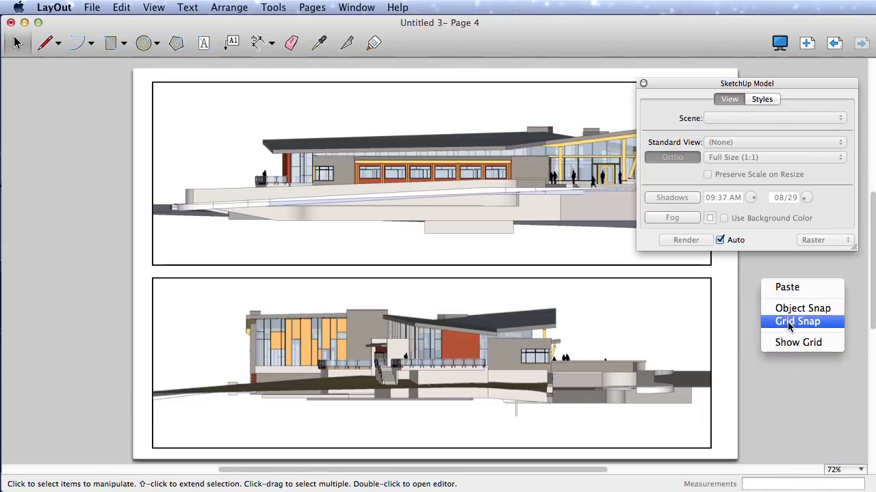
click(790, 326)
Step: Turn object snap back on and turn off grid snap
right_click(761, 290)
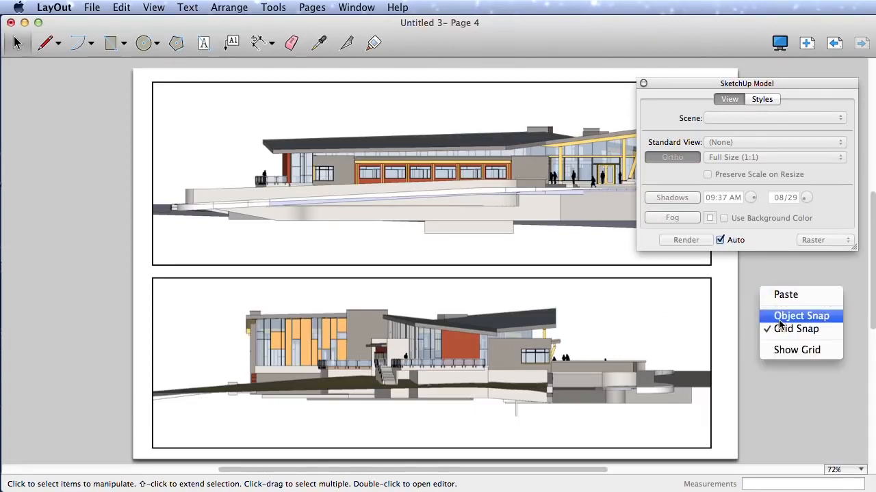
click(779, 317)
right_click(759, 285)
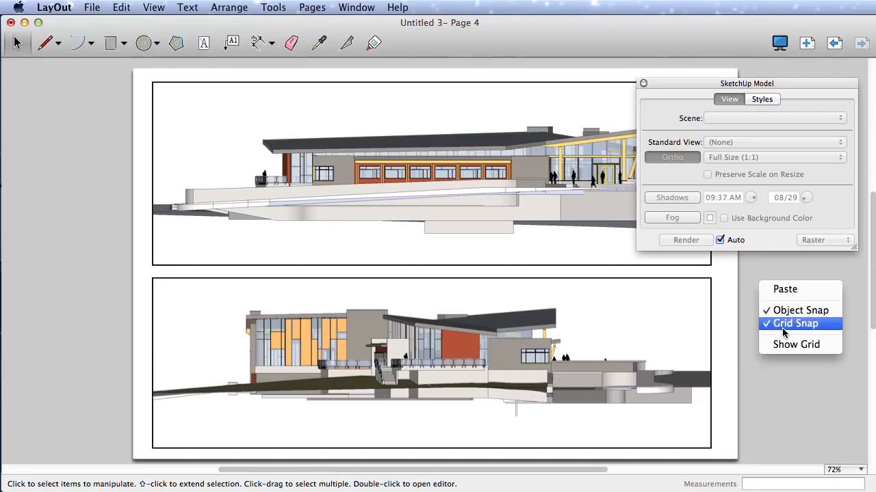
click(782, 328)
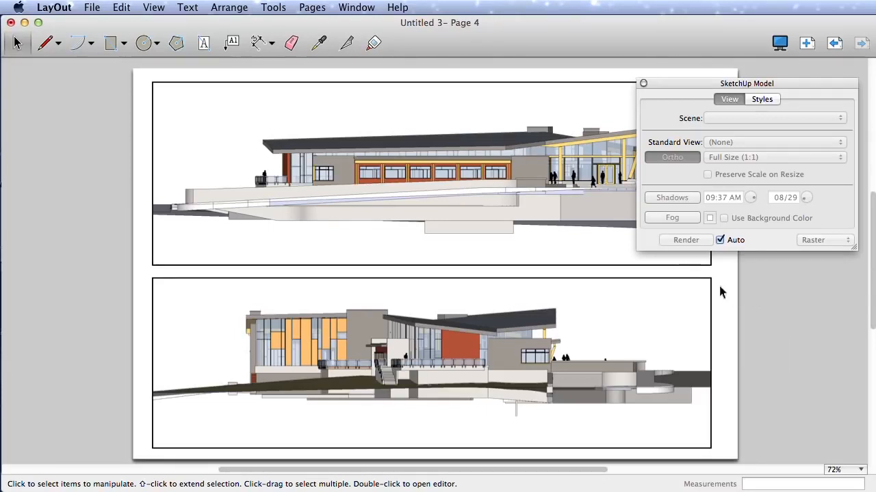
Step: Open the grid settings of the document setup, and switch the page grid on and off again
click(91, 8)
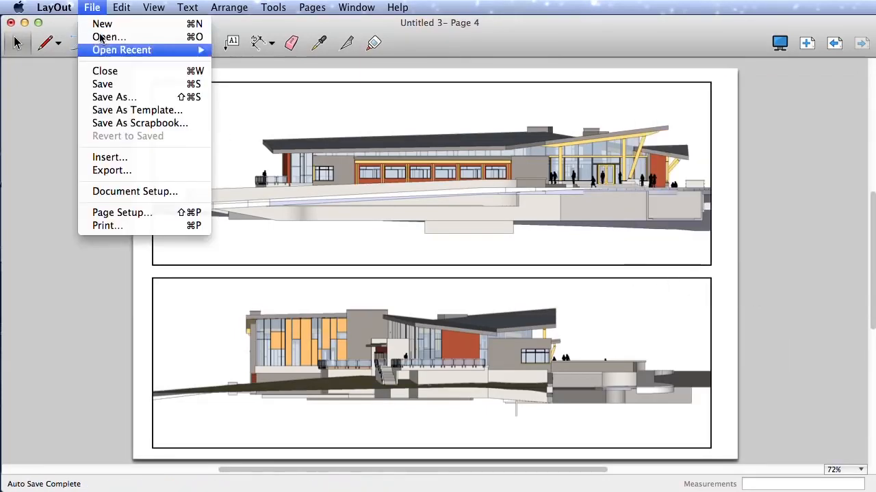
click(132, 193)
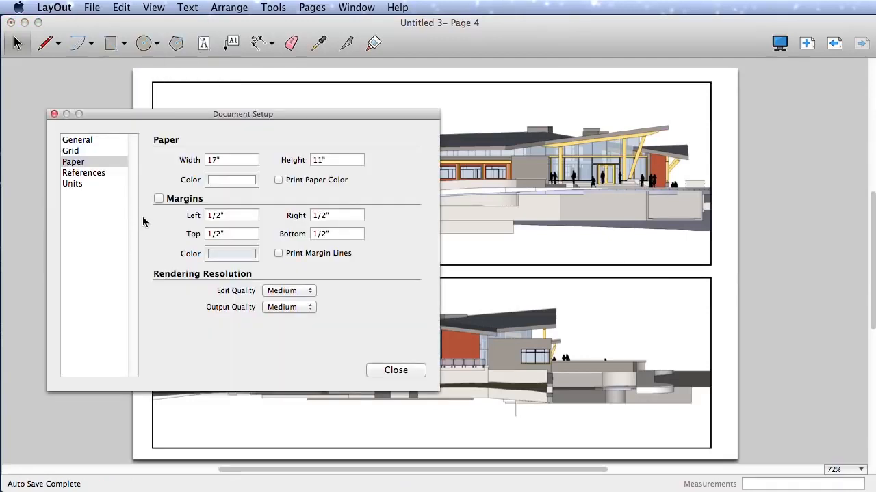
click(87, 151)
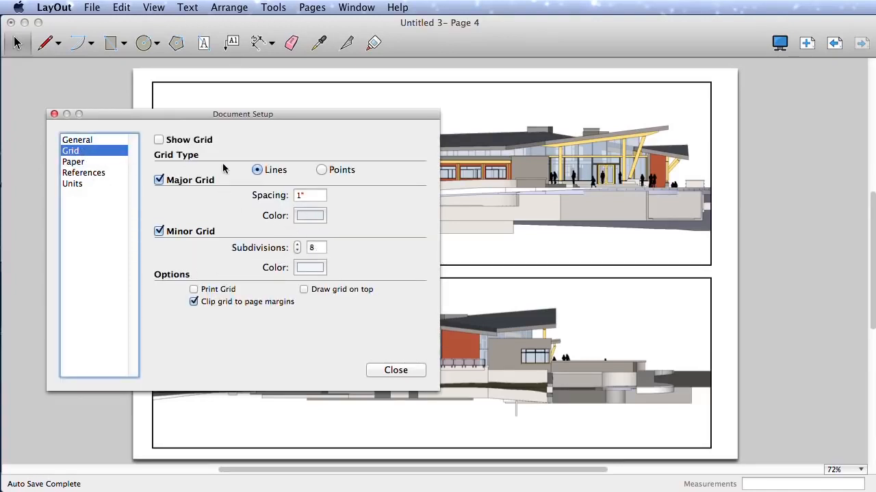
click(158, 140)
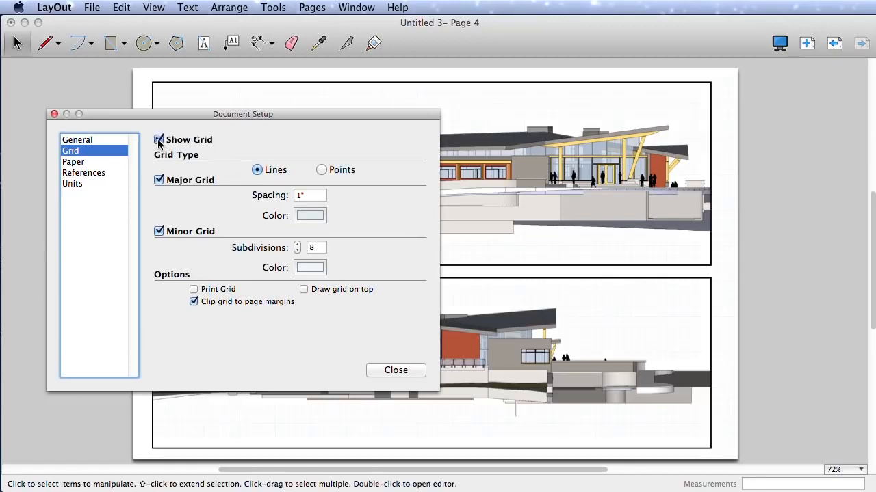
click(158, 141)
Step: Examine the edit and output rendering quality options in the document's paper settings, keep both at Medium, and close the setup
click(106, 162)
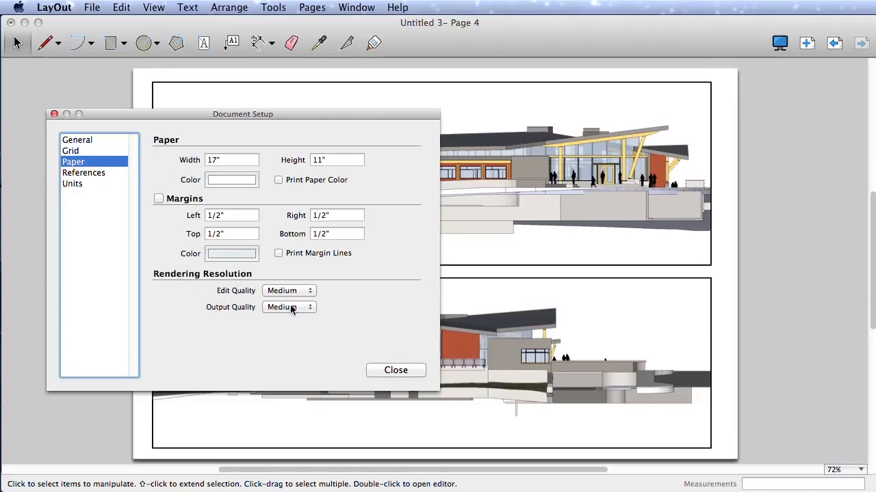
click(308, 292)
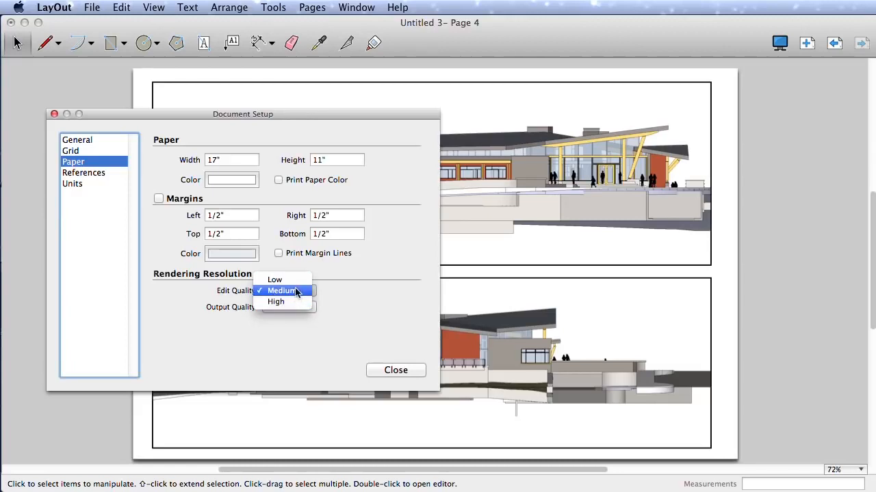
click(294, 290)
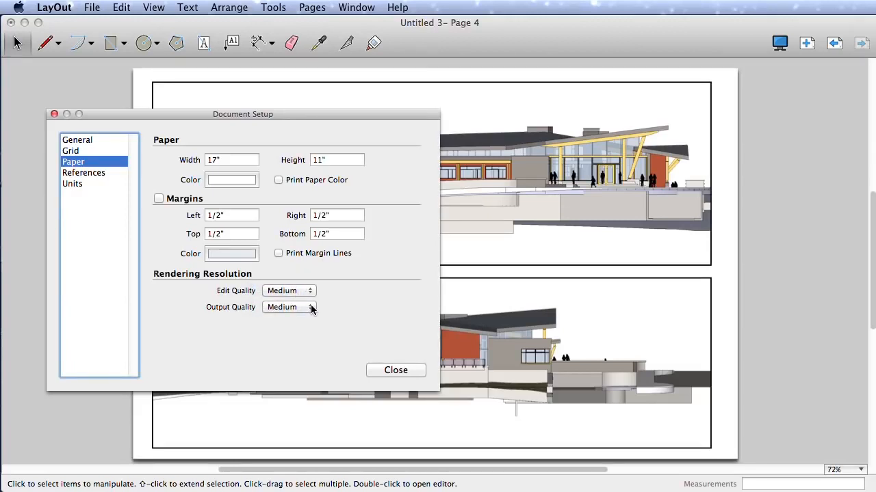
click(309, 309)
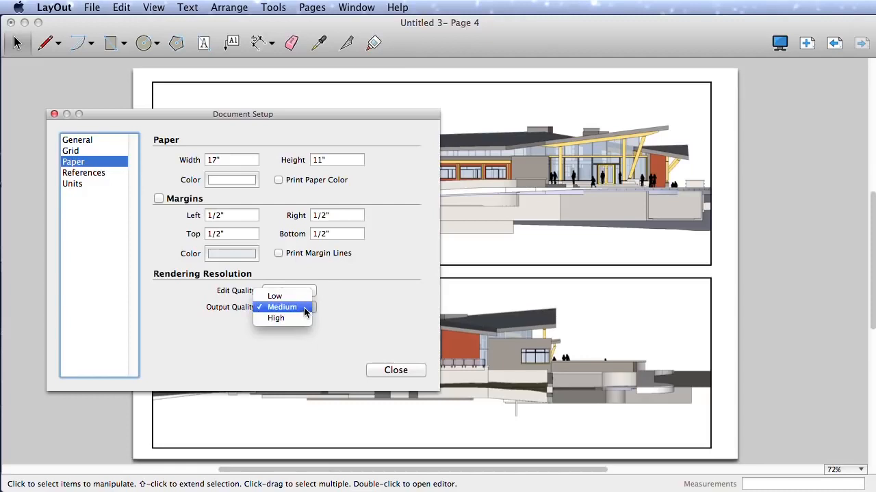
click(306, 309)
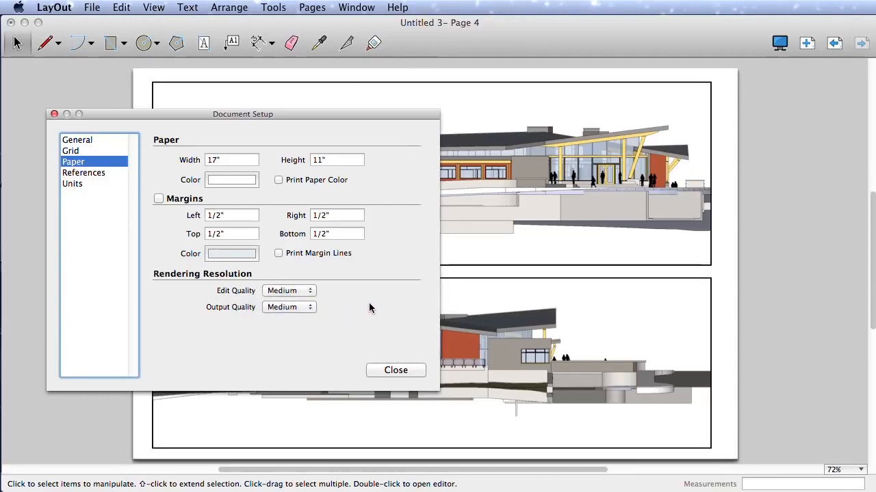
click(313, 310)
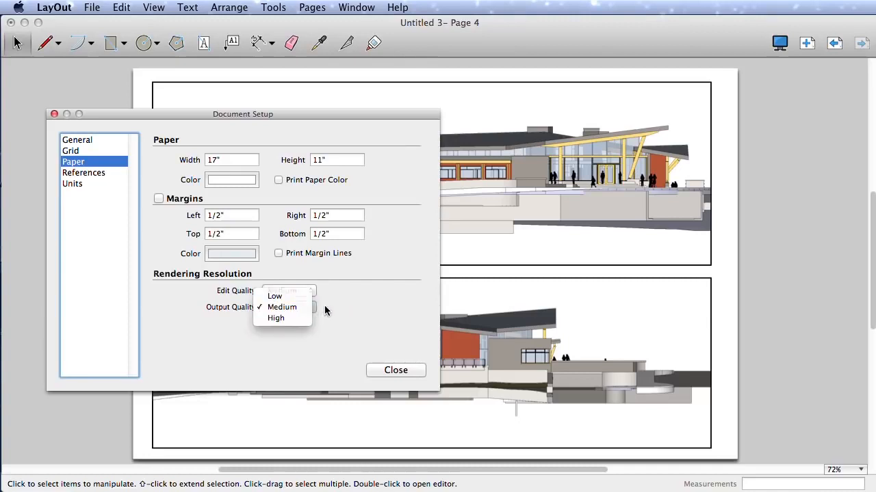
click(325, 307)
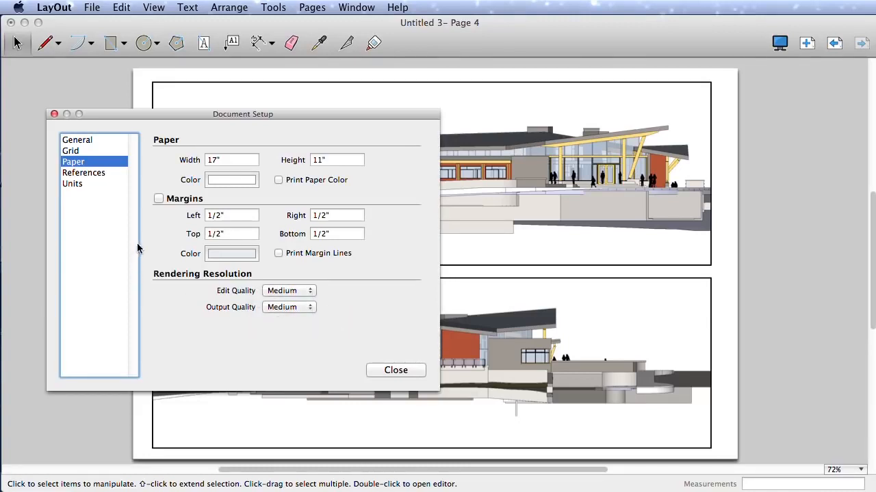
click(391, 371)
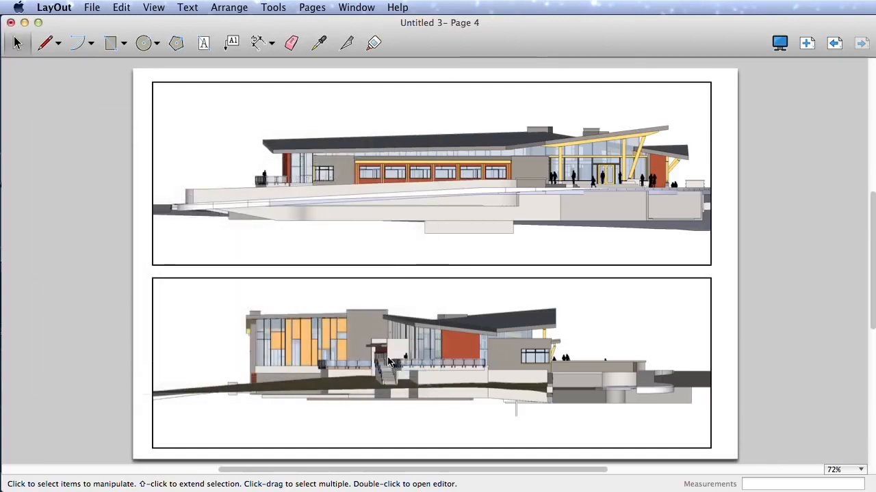
Step: Shorten the upper viewport by raising its bottom edge to just below the base of the building
click(581, 259)
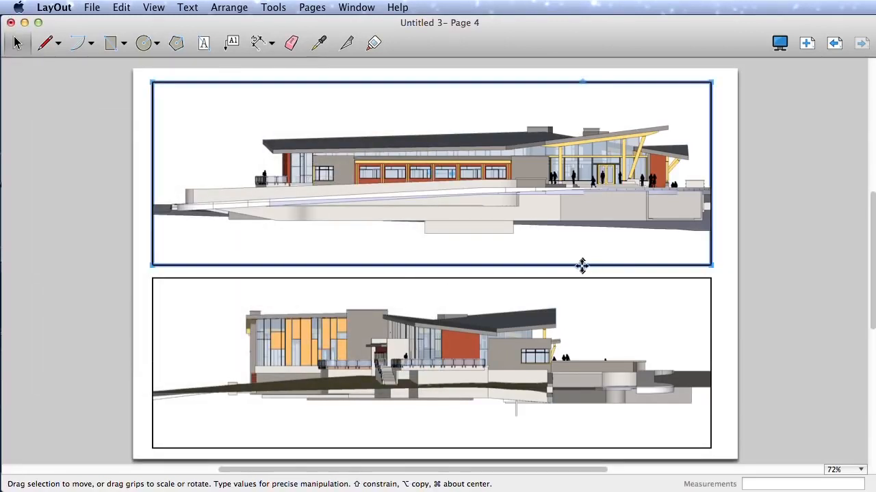
drag(583, 265, 585, 217)
click(711, 243)
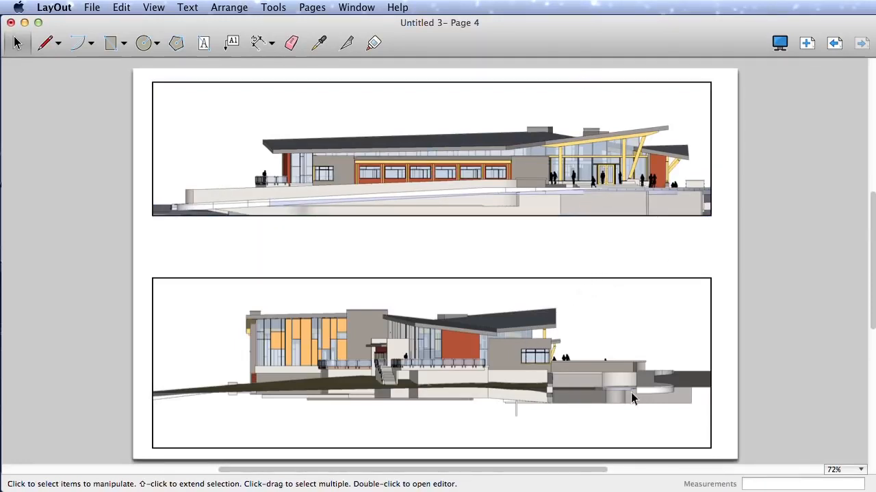
Step: Narrow the lower viewport by moving its right edge slightly inward
click(631, 392)
drag(712, 399, 681, 397)
click(711, 388)
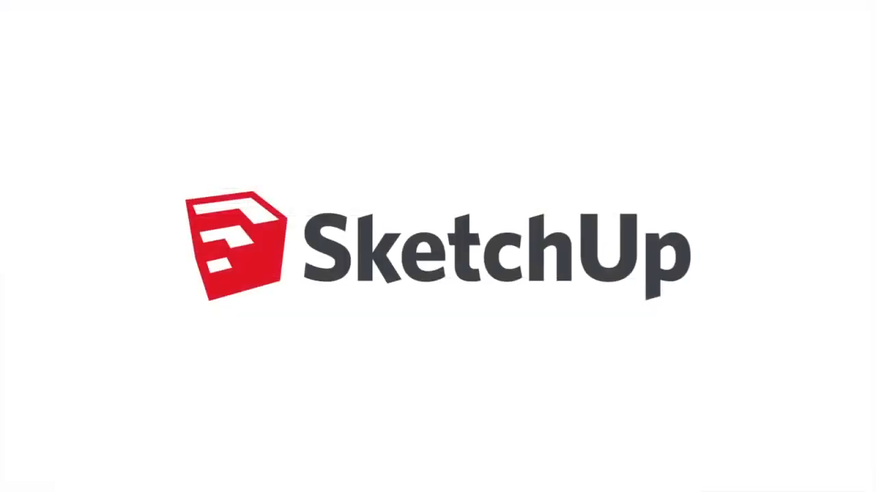